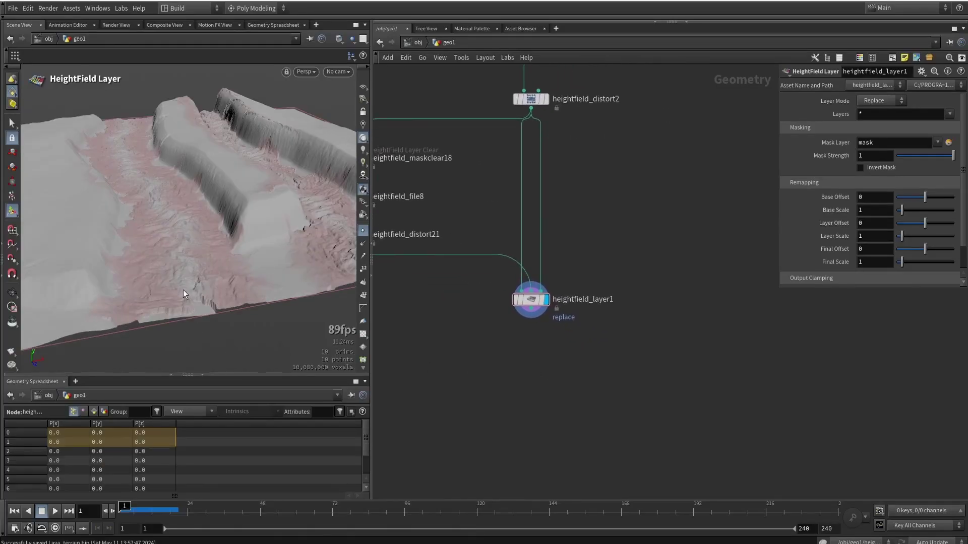
# Duplicate the mask_by_curve wrangle and place the copy beyond heightfield_layer1 at the end of the node chain.
pyautogui.moveTo(702, 347); pyautogui.dragTo(659, 383, button='middle')
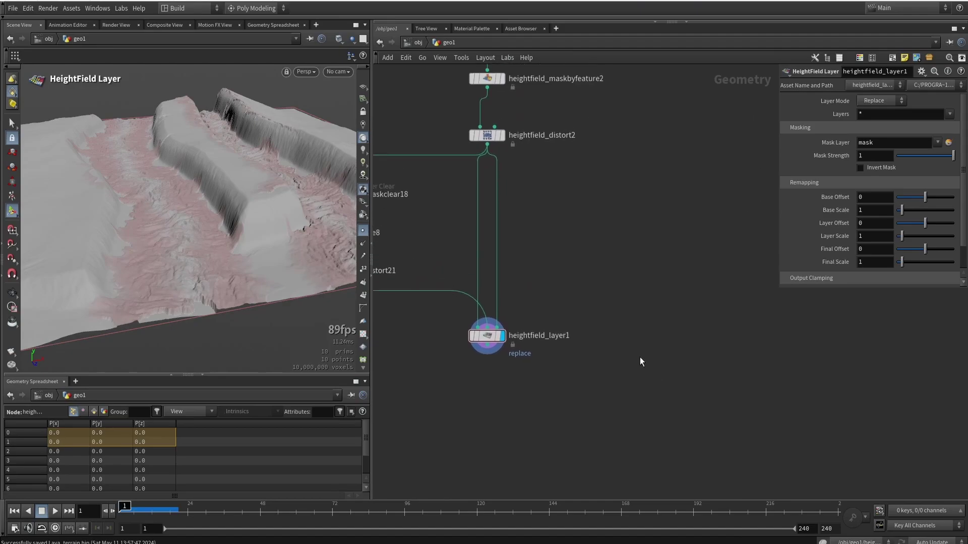
pyautogui.moveTo(594, 284); pyautogui.dragTo(588, 443, button='middle')
pyautogui.scroll(-2, 576, 319)
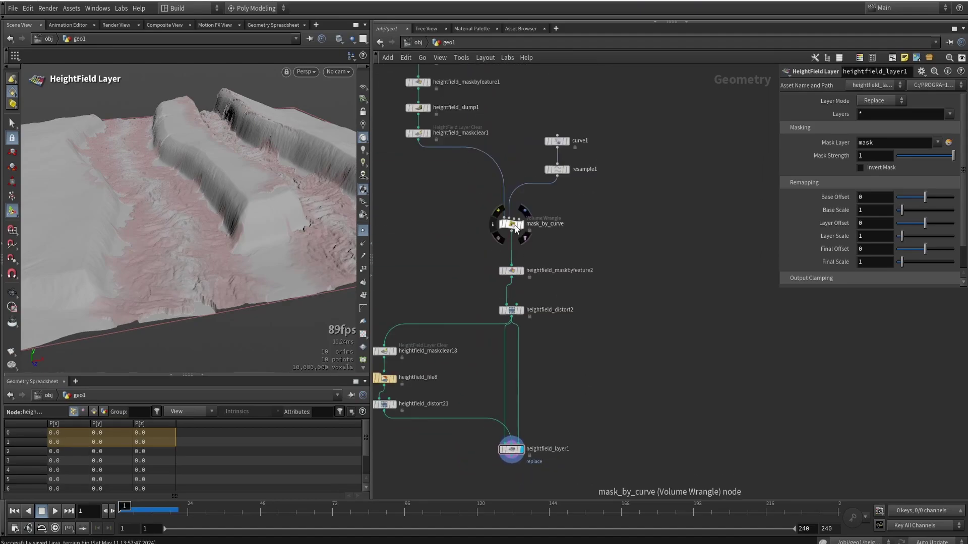
pyautogui.keyDown('alt'); pyautogui.moveTo(515, 225); pyautogui.dragTo(598, 429); pyautogui.keyUp('alt')
pyautogui.moveTo(541, 410); pyautogui.dragTo(530, 248, button='middle')
pyautogui.scroll(2, 587, 275)
pyautogui.moveTo(588, 270); pyautogui.dragTo(579, 400)
pyautogui.press('Tab')
pyautogui.write('clea')
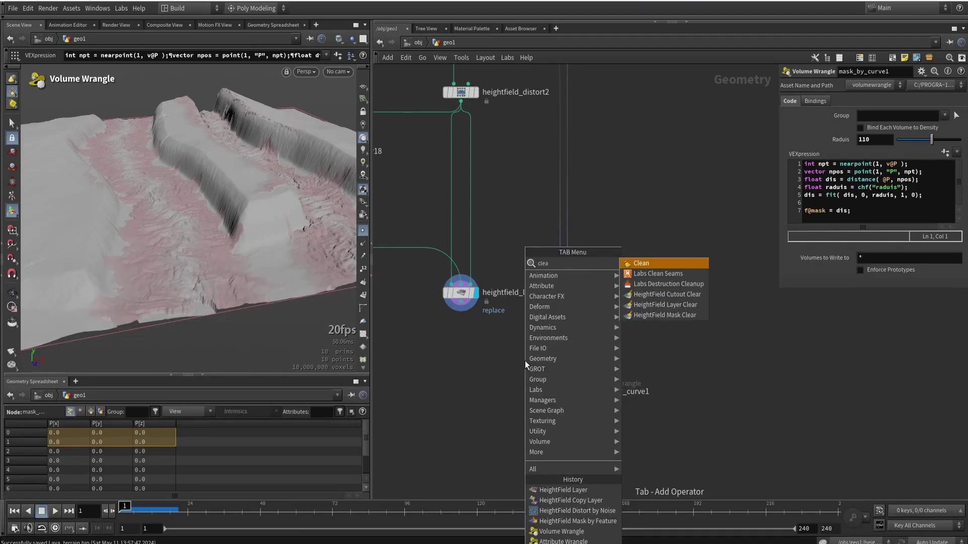
pyautogui.press('Return')
pyautogui.press('Escape')
# Add a HeightField Mask Clear node directly after heightfield_layer1 and display it.
pyautogui.press('Tab')
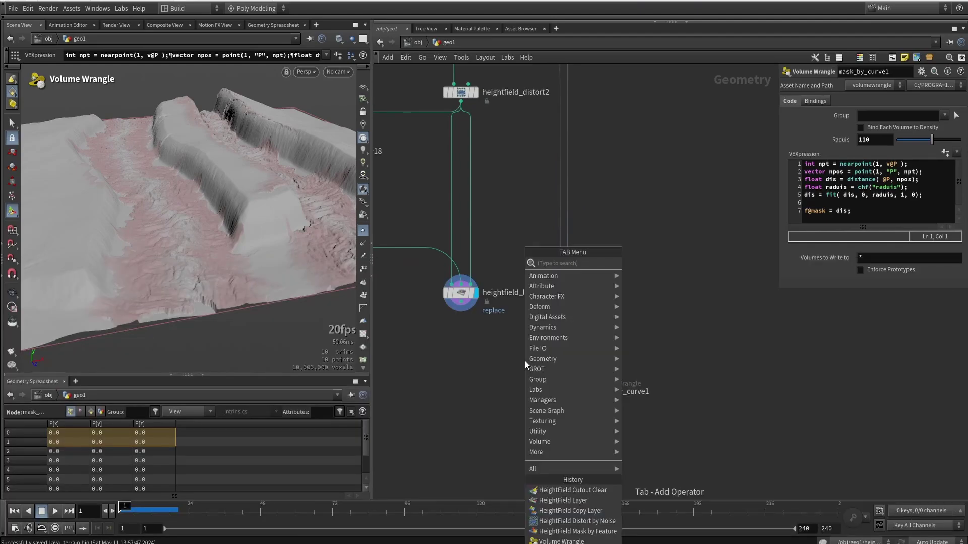
pyautogui.write('clear')
pyautogui.click(664, 284)
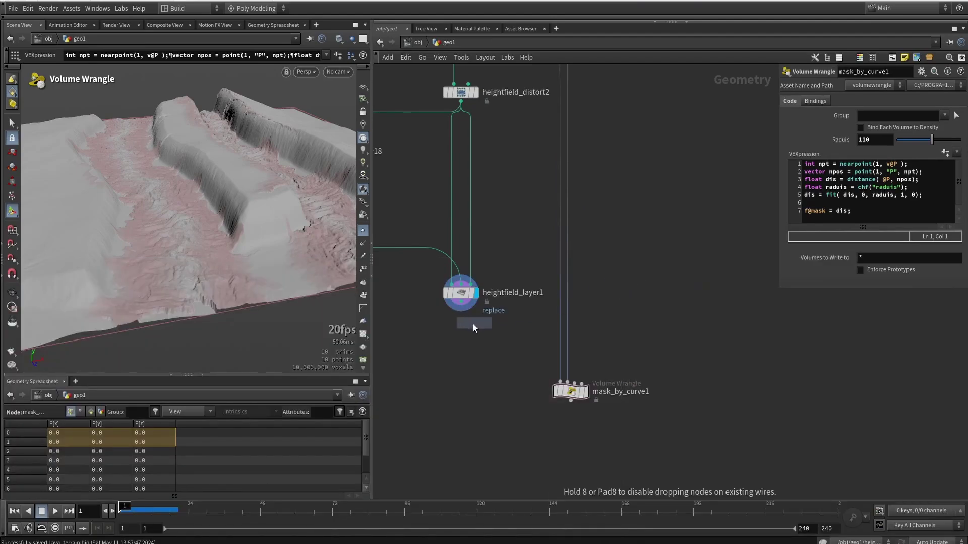
pyautogui.click(467, 330)
pyautogui.scroll(2, 477, 336)
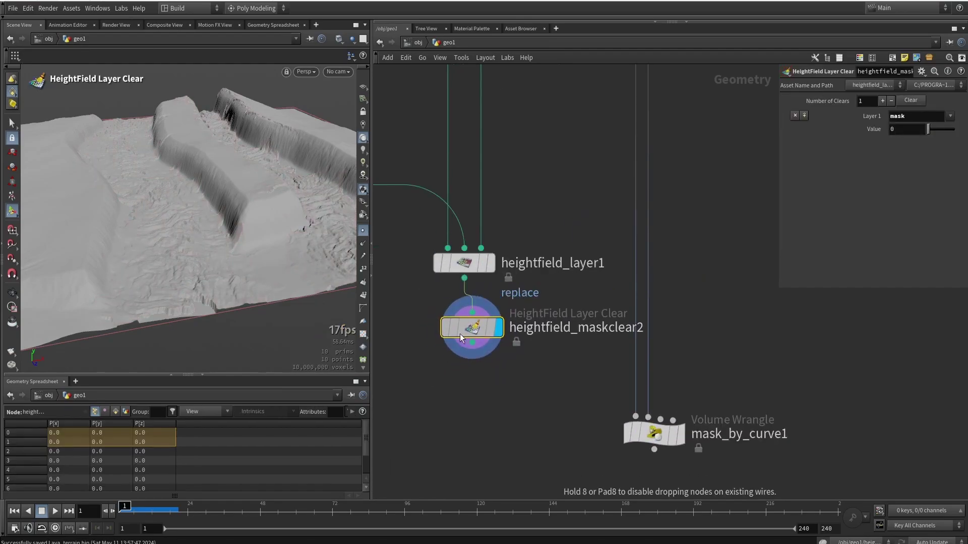
# Feed the mask clear output into the copied curve mask wrangle, display it, and set its Raduis to 70.
pyautogui.moveTo(463, 349); pyautogui.dragTo(600, 450)
pyautogui.click(679, 442)
pyautogui.keyDown('alt'); pyautogui.moveTo(144, 197); pyautogui.dragTo(209, 244); pyautogui.keyUp('alt')
pyautogui.click(577, 345)
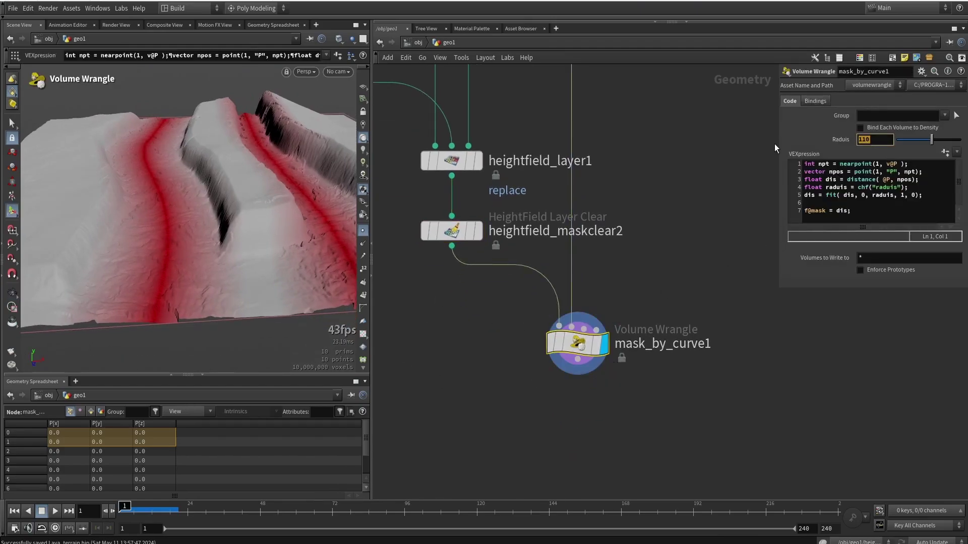
pyautogui.write('70')
pyautogui.press('Return')
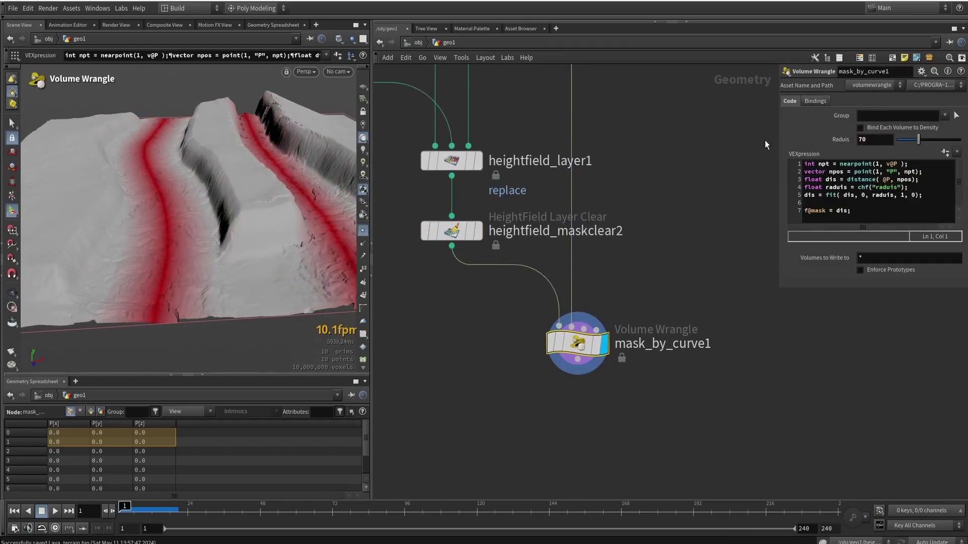
# Add a HeightField Remap node after mask_by_curve1 and display it.
pyautogui.press('Tab')
pyautogui.write('rema')
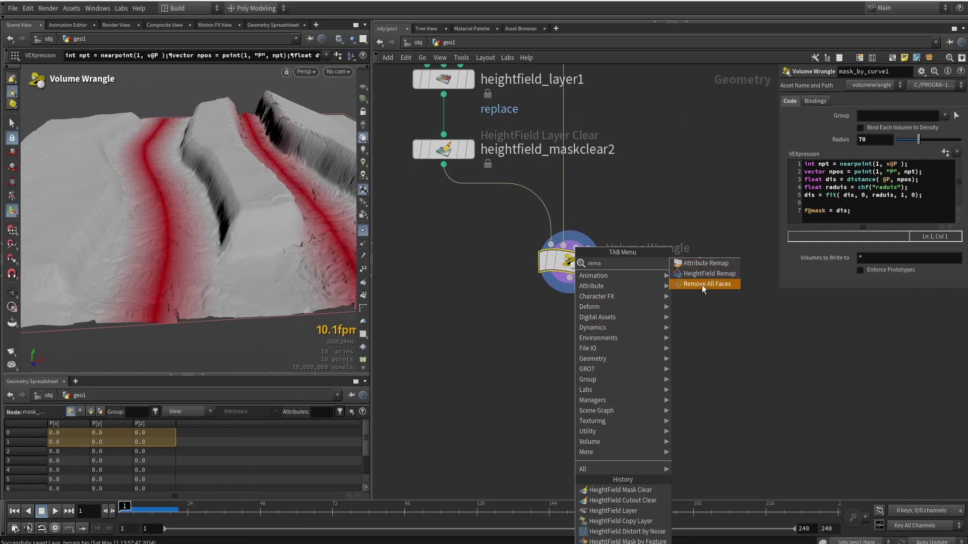
pyautogui.click(705, 275)
pyautogui.click(569, 371)
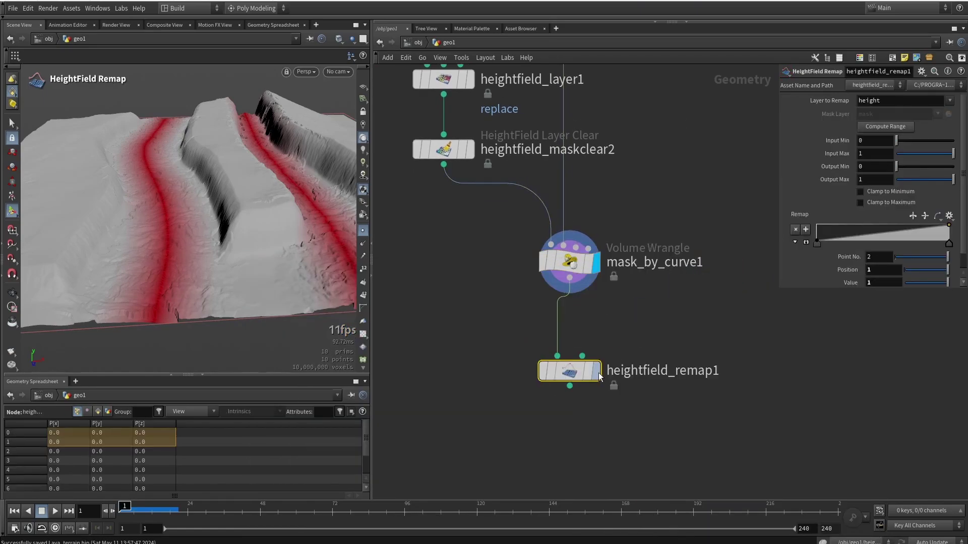
pyautogui.moveTo(572, 373); pyautogui.dragTo(573, 334)
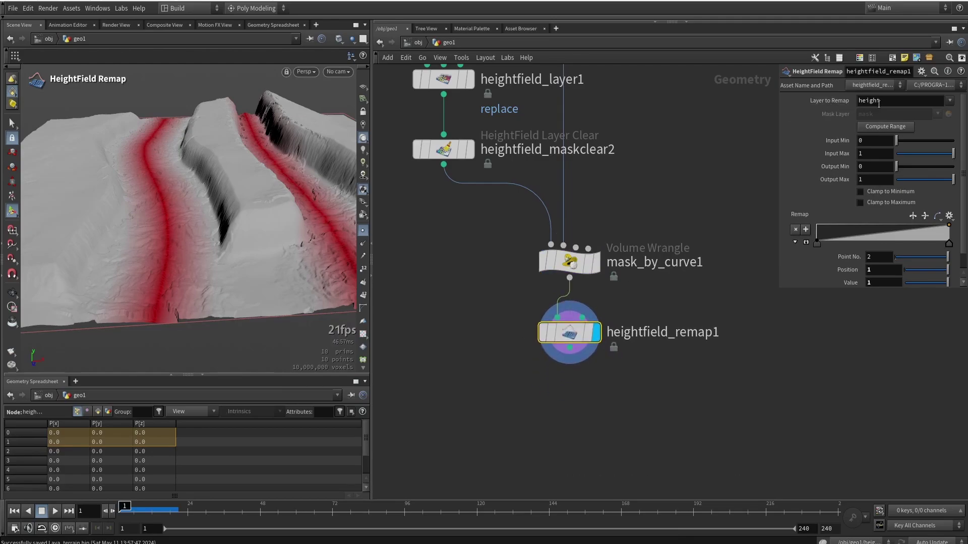
# Set the remap's layer to mask and narrow its ramp, moving the start point to about 0.44 and the end point inward.
pyautogui.write('mask')
pyautogui.press('Return')
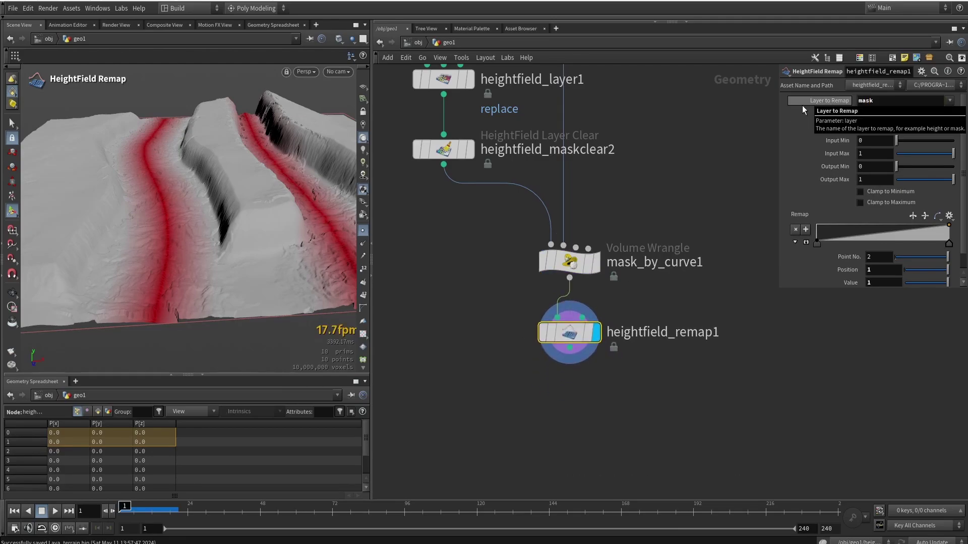
pyautogui.moveTo(783, 291); pyautogui.dragTo(634, 403)
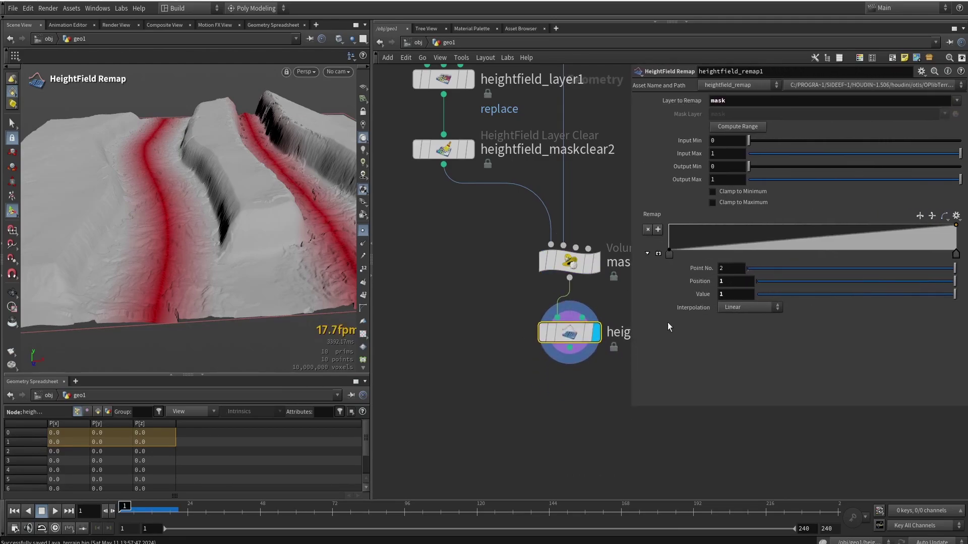
pyautogui.moveTo(671, 256); pyautogui.dragTo(745, 252)
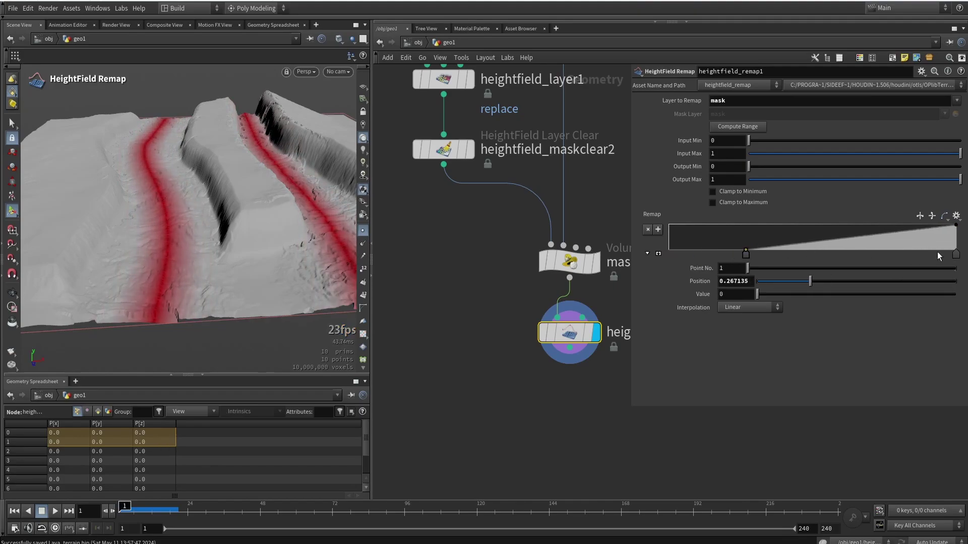
pyautogui.moveTo(956, 254); pyautogui.dragTo(855, 250)
pyautogui.keyDown('alt'); pyautogui.moveTo(201, 162); pyautogui.dragTo(216, 198); pyautogui.keyUp('alt')
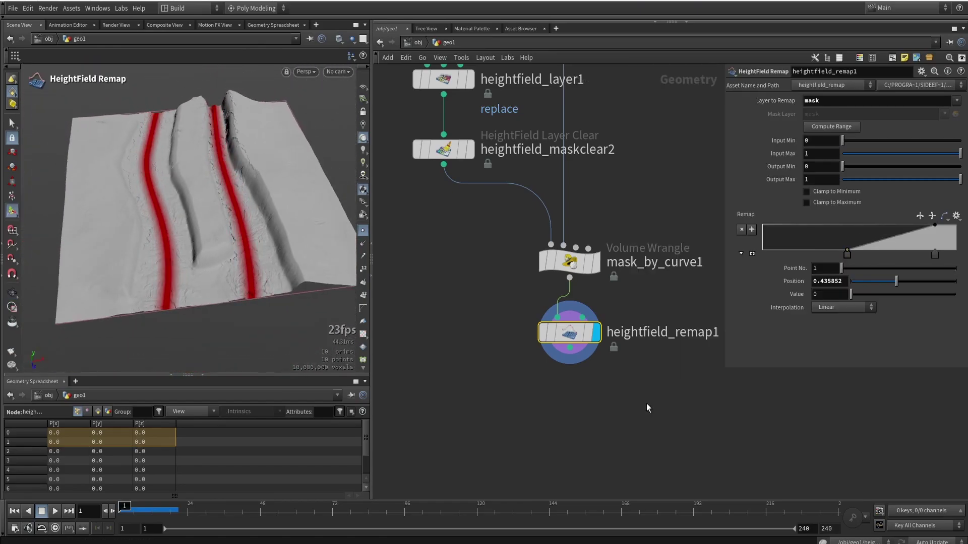
# Add a HeightField Distort by Noise node, connect it to heightfield_remap1's output, and display it.
pyautogui.press('Tab')
pyautogui.write('d')
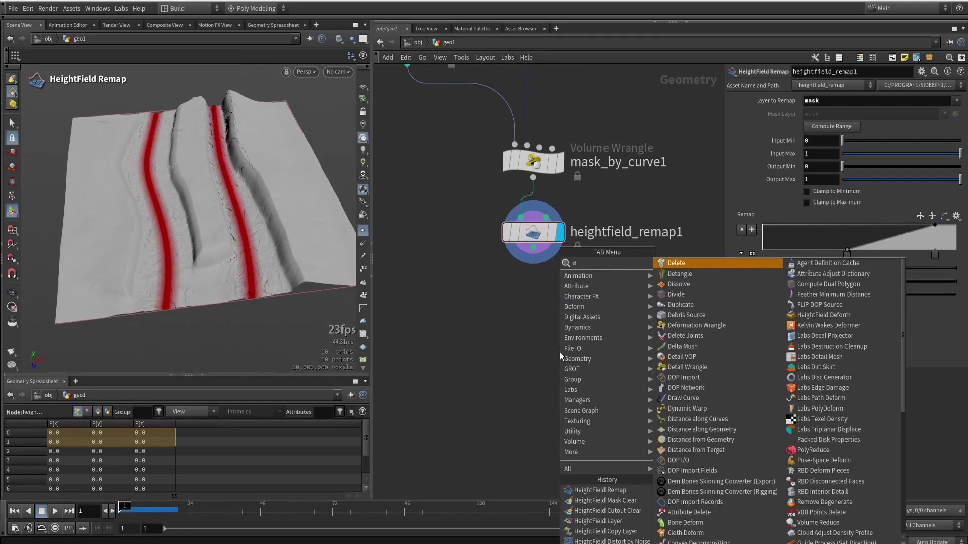
pyautogui.write('ist')
pyautogui.click(676, 356)
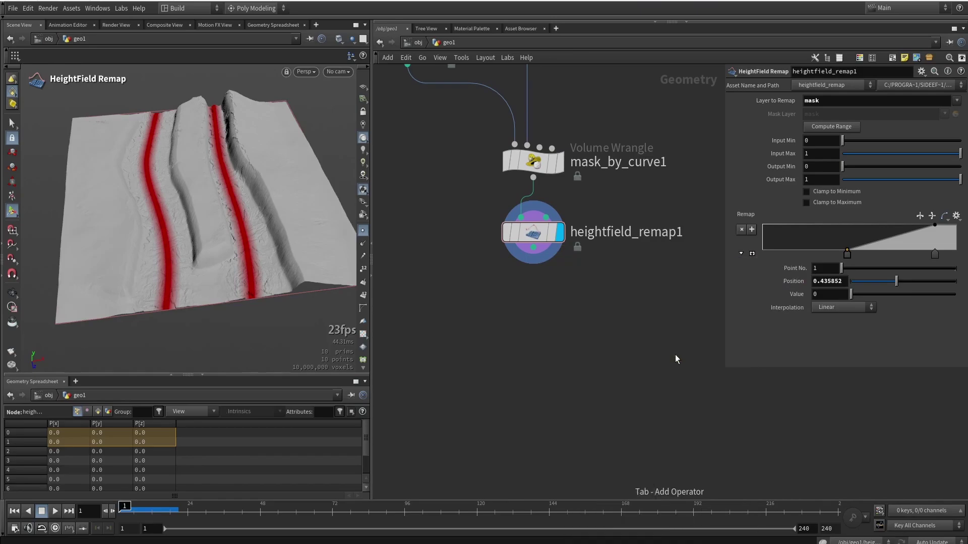
pyautogui.click(501, 324)
pyautogui.moveTo(533, 248); pyautogui.dragTo(521, 311)
# Distort only the mask layer, with amplitude 34, element size 145 and roughness 0.12.
pyautogui.moveTo(857, 103); pyautogui.dragTo(661, 114)
pyautogui.write('mask')
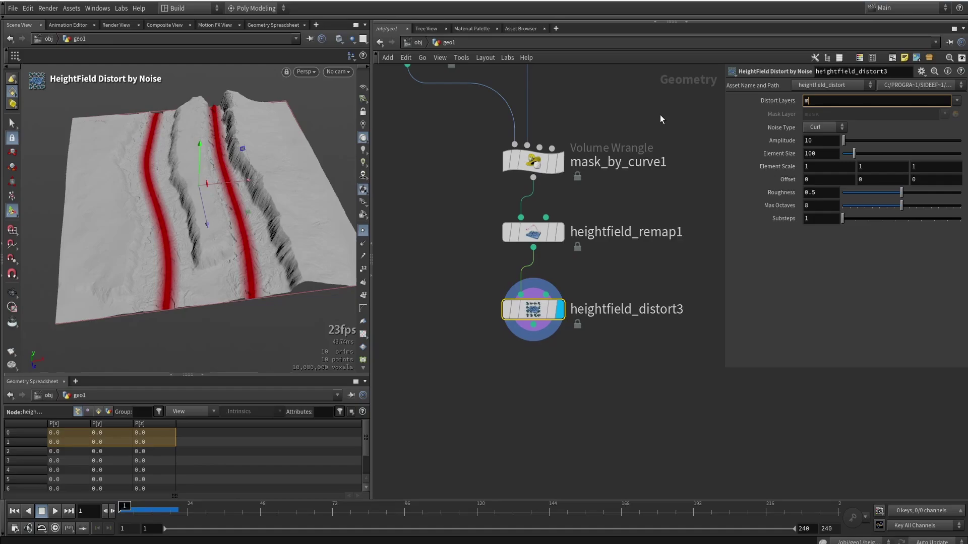
pyautogui.press('Return')
pyautogui.scroll(5, 173, 274)
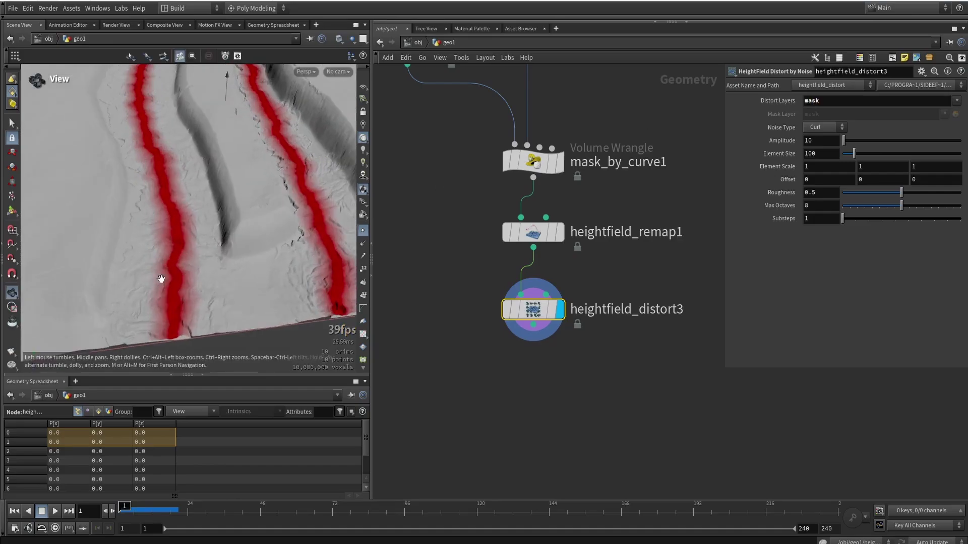
pyautogui.moveTo(854, 193); pyautogui.dragTo(853, 191)
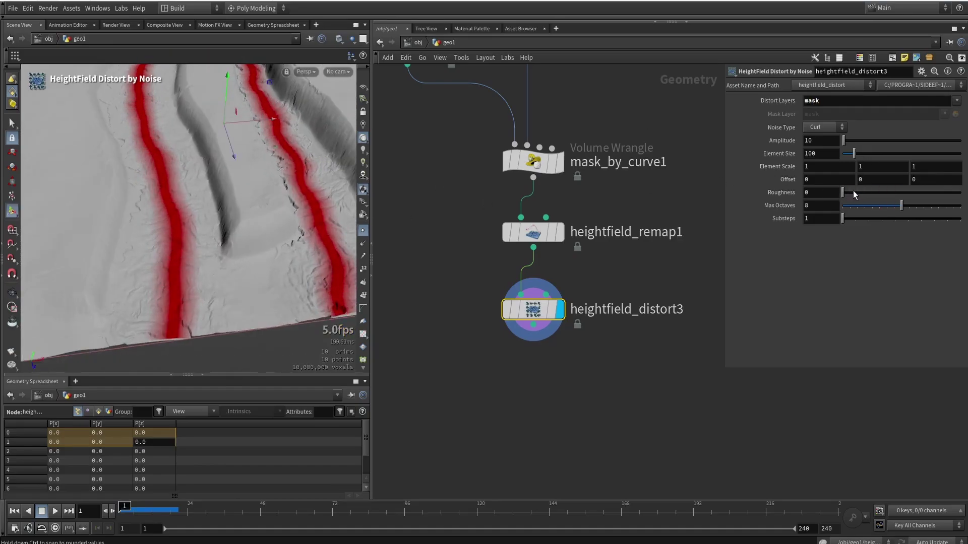
pyautogui.moveTo(854, 152)
pyautogui.mouseDown()
pyautogui.moveTo(879, 153)
pyautogui.moveTo(846, 141)
pyautogui.moveTo(859, 154)
pyautogui.mouseUp()
pyautogui.keyDown('alt'); pyautogui.moveTo(216, 197); pyautogui.dragTo(247, 216); pyautogui.keyUp('alt')
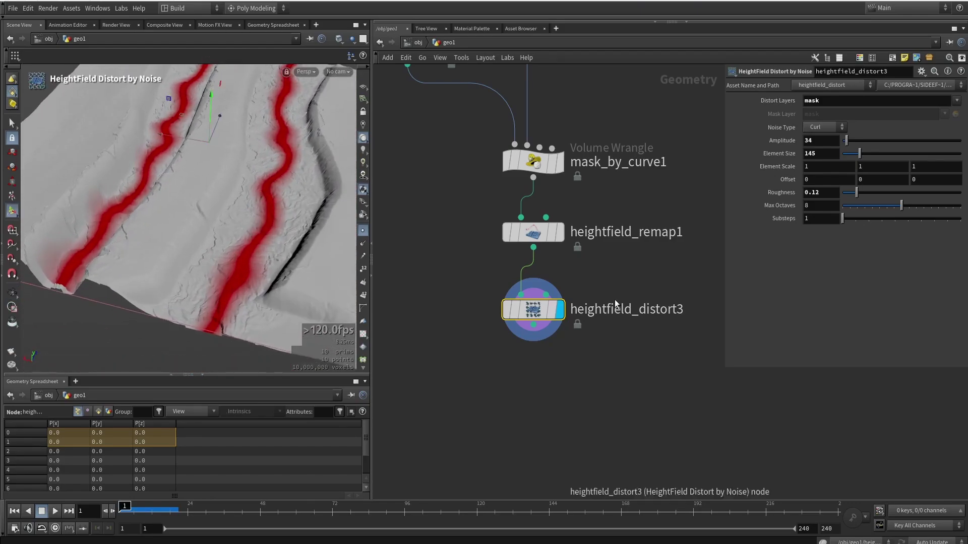
# Add a HeightField Blur node, connect heightfield_distort3 to both its terrain and mask inputs, and display it.
pyautogui.moveTo(614, 279); pyautogui.dragTo(606, 194, button='middle')
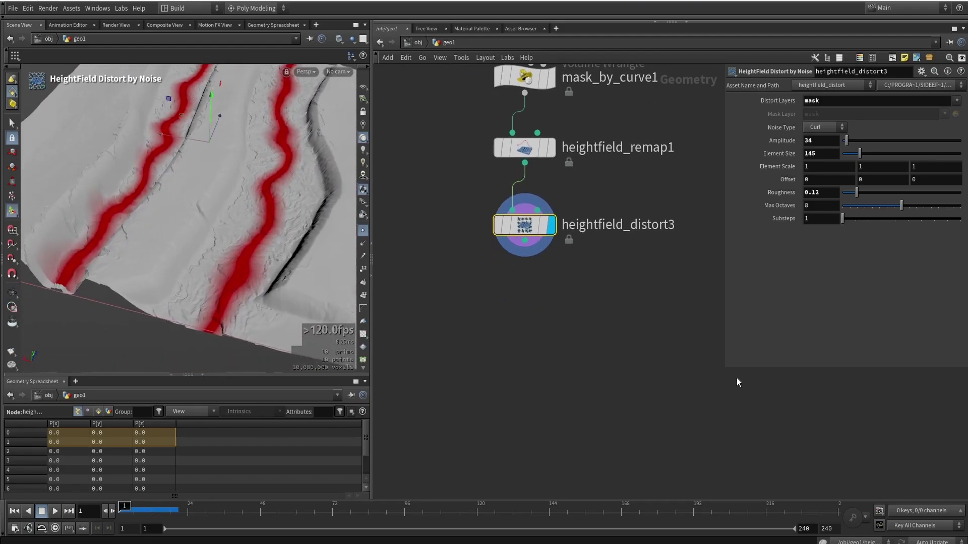
pyautogui.press('Tab')
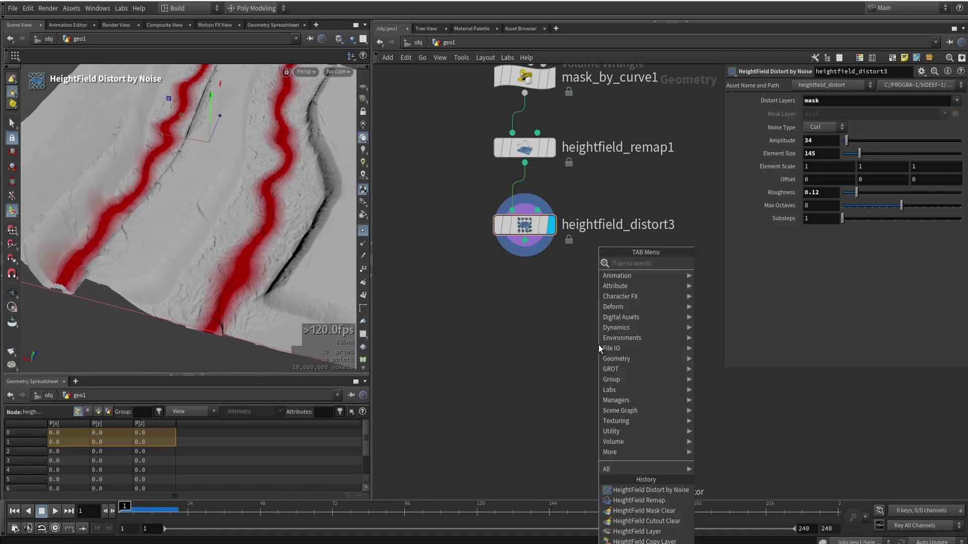
pyautogui.write('blur')
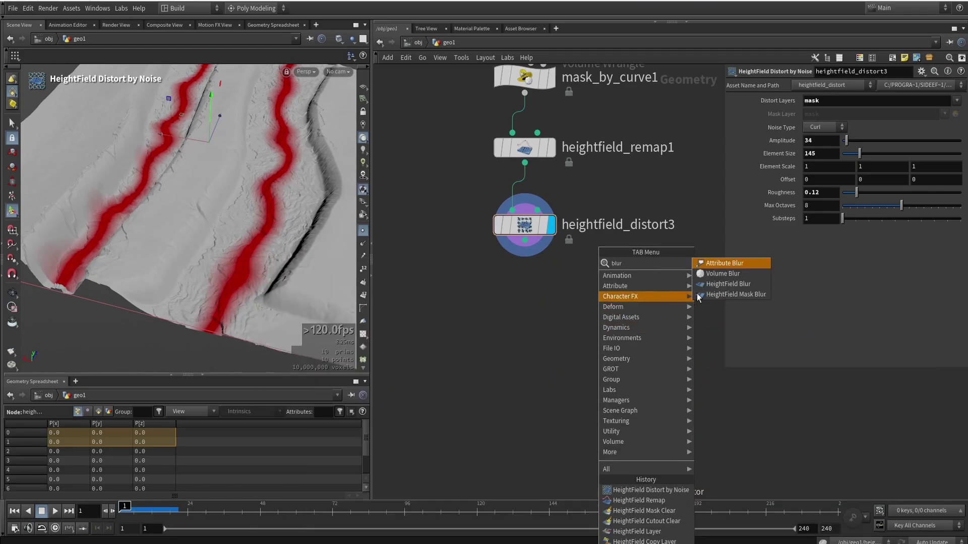
pyautogui.click(728, 286)
pyautogui.click(524, 322)
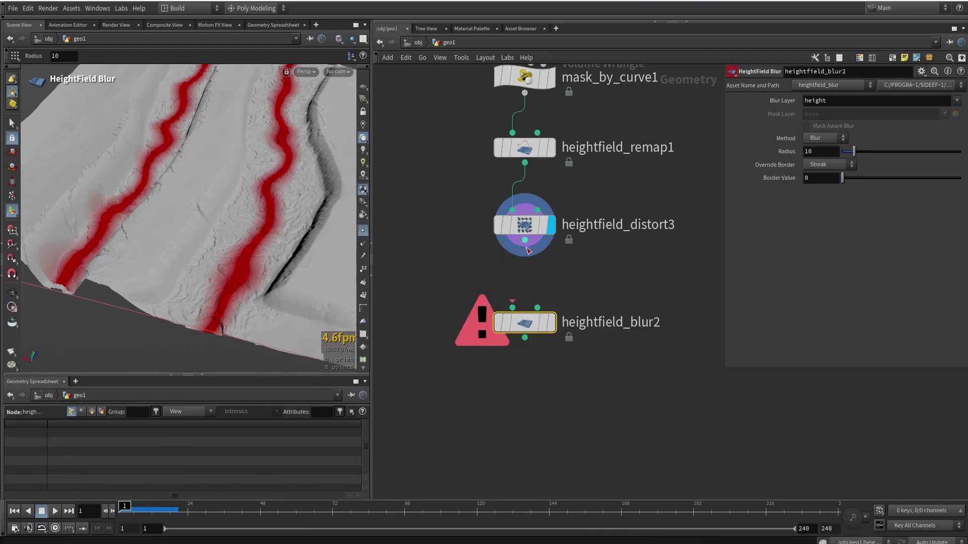
pyautogui.moveTo(536, 307); pyautogui.dragTo(524, 240)
pyautogui.click(553, 329)
pyautogui.moveTo(532, 324); pyautogui.dragTo(532, 303)
# Raise the blur radius to 58.1 to smooth the terrain along the masked paths.
pyautogui.scroll(5, 225, 269)
pyautogui.keyDown('alt'); pyautogui.moveTo(225, 269); pyautogui.dragTo(234, 239); pyautogui.keyUp('alt')
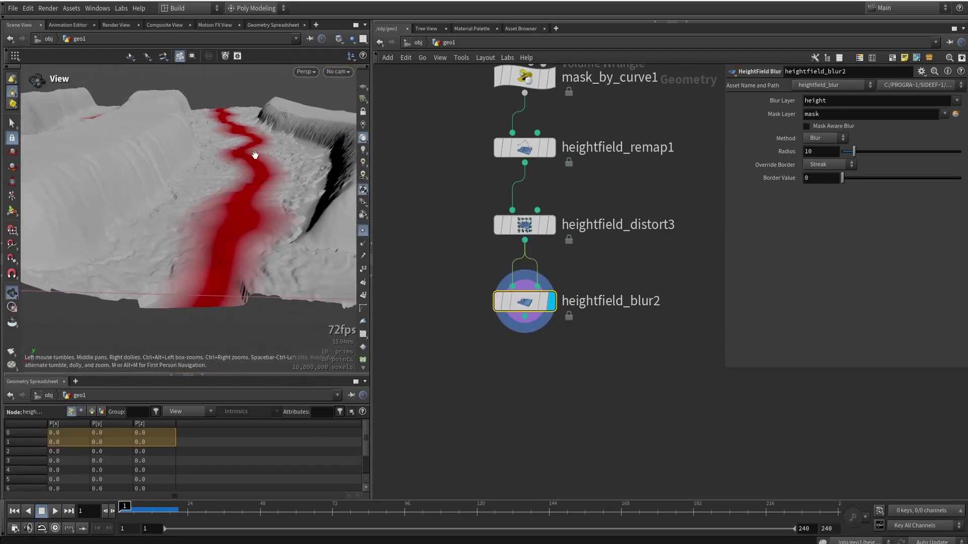
pyautogui.moveTo(252, 156); pyautogui.dragTo(244, 205)
pyautogui.press('Return')
pyautogui.moveTo(857, 152); pyautogui.dragTo(897, 159)
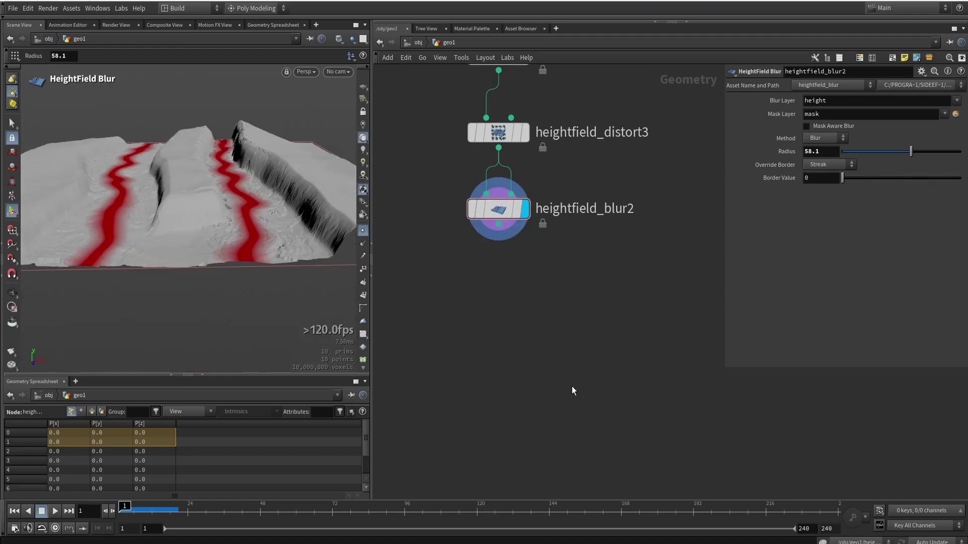
# Add a Shallow Water Solver node below heightfield_blur2.
pyautogui.press('Tab')
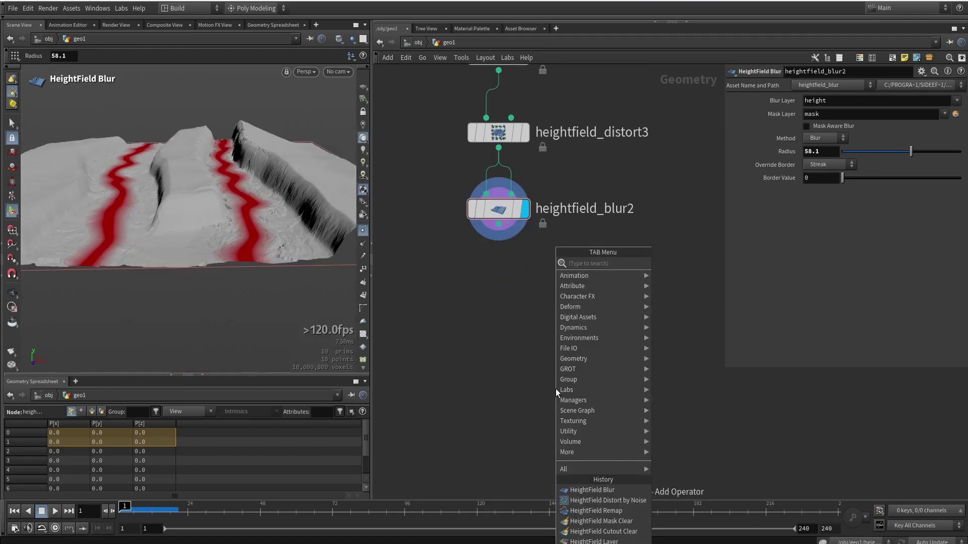
pyautogui.write('shw')
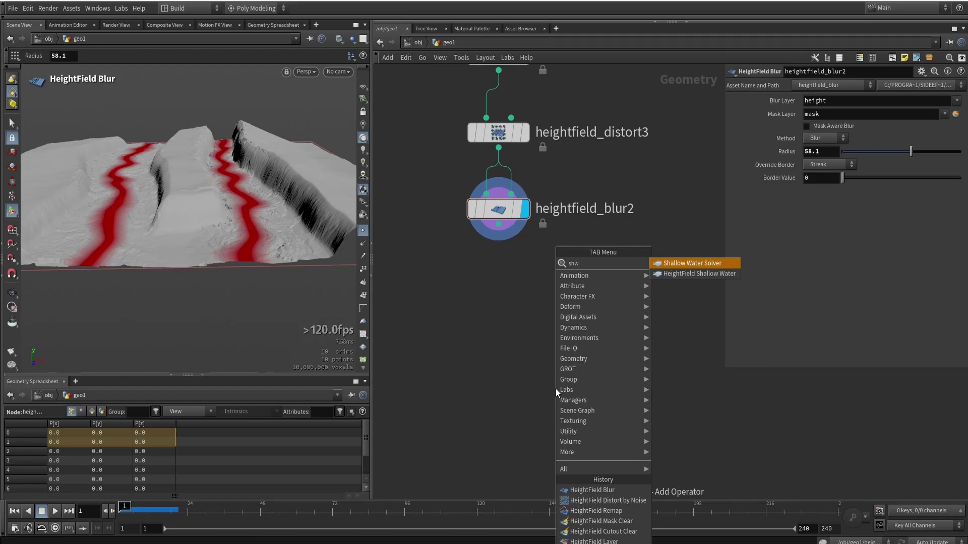
pyautogui.click(664, 267)
pyautogui.click(573, 330)
pyautogui.moveTo(572, 330); pyautogui.dragTo(504, 364)
# Inspect the simulation network inside the Shallow Water Solver and return to the geo1 level.
pyautogui.doubleClick(504, 364)
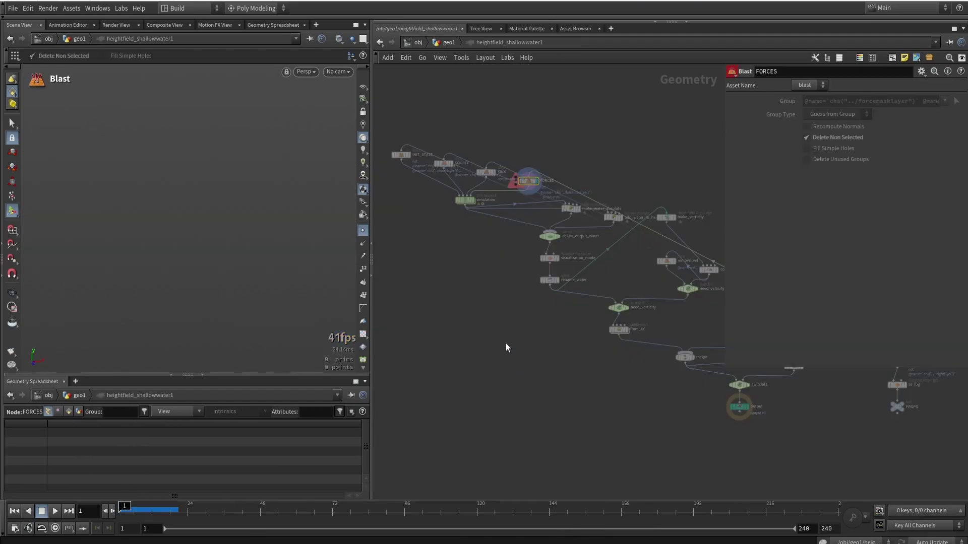
pyautogui.moveTo(479, 302); pyautogui.dragTo(580, 224)
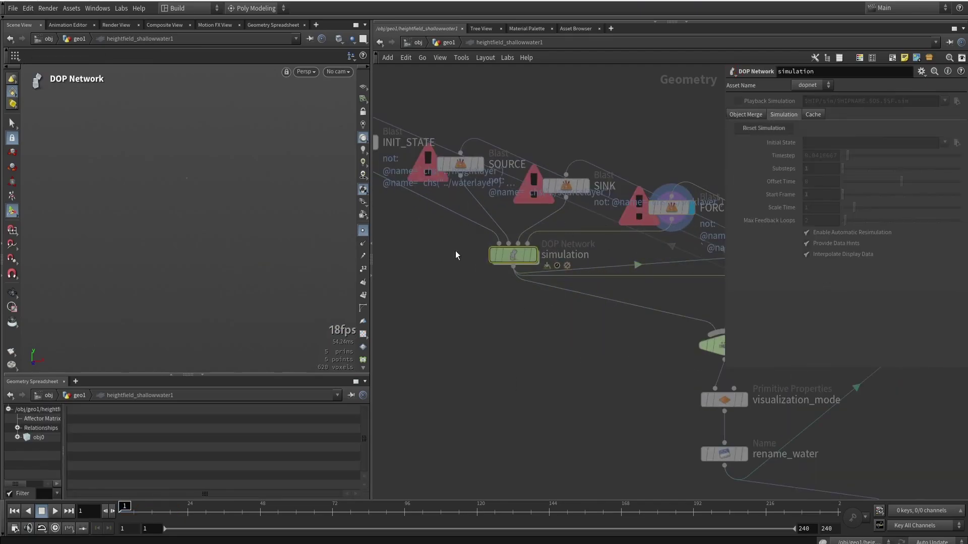
pyautogui.click(441, 44)
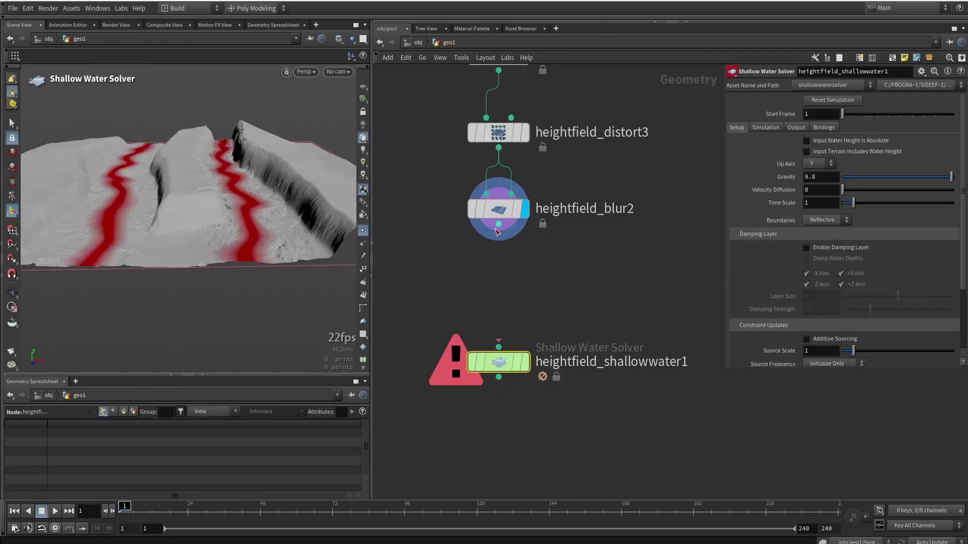
# Connect heightfield_blur2 to the Shallow Water Solver, display it, and play a short test of the simulation.
pyautogui.moveTo(498, 227); pyautogui.dragTo(502, 333)
pyautogui.click(525, 362)
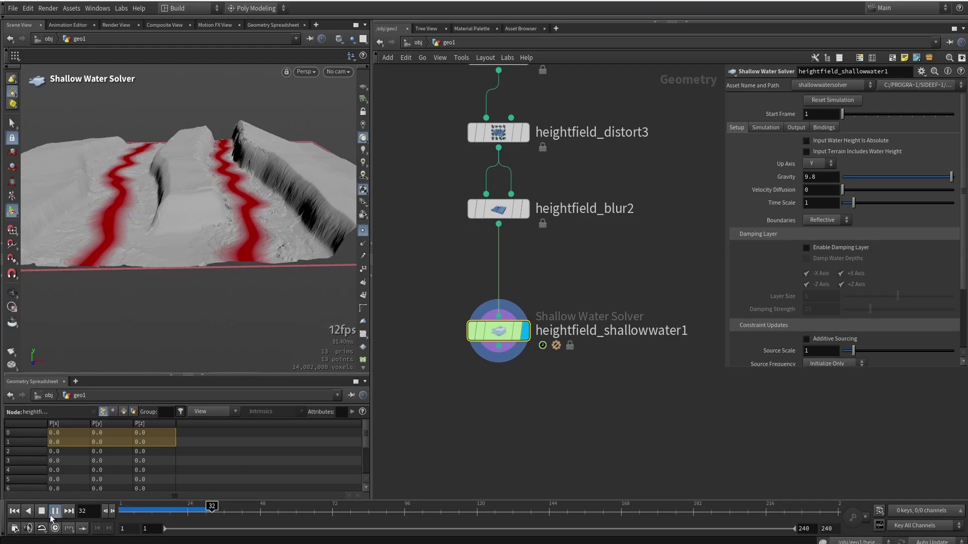
pyautogui.click(42, 513)
pyautogui.keyDown('alt'); pyautogui.moveTo(212, 166); pyautogui.dragTo(254, 234); pyautogui.keyUp('alt')
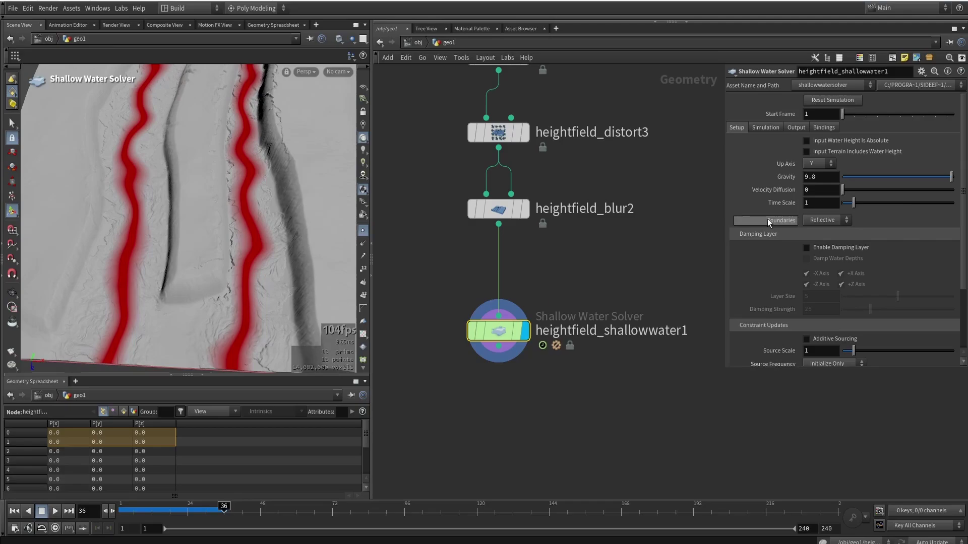
pyautogui.moveTo(726, 371); pyautogui.dragTo(632, 285)
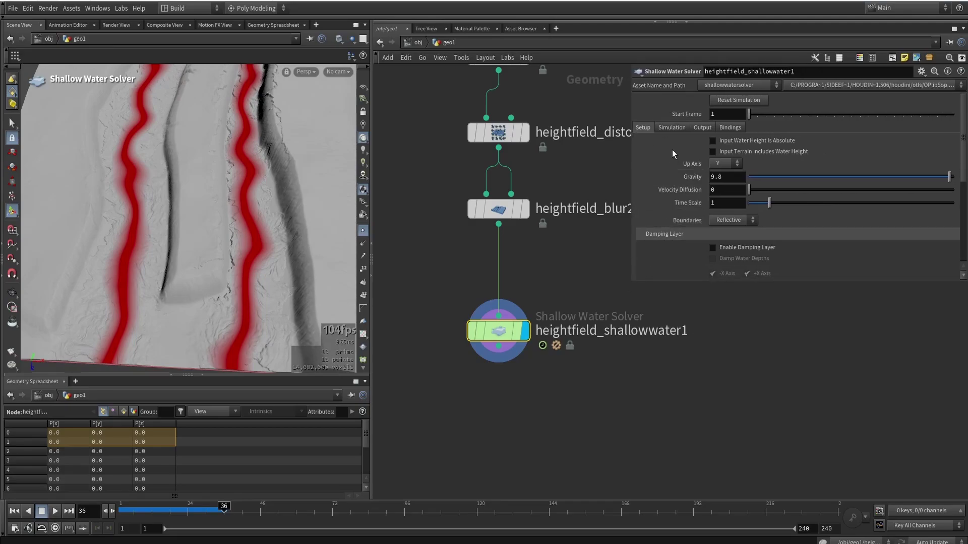
# Set the Shallow Water Solver's output visualization to Color by Water Layer.
pyautogui.click(702, 128)
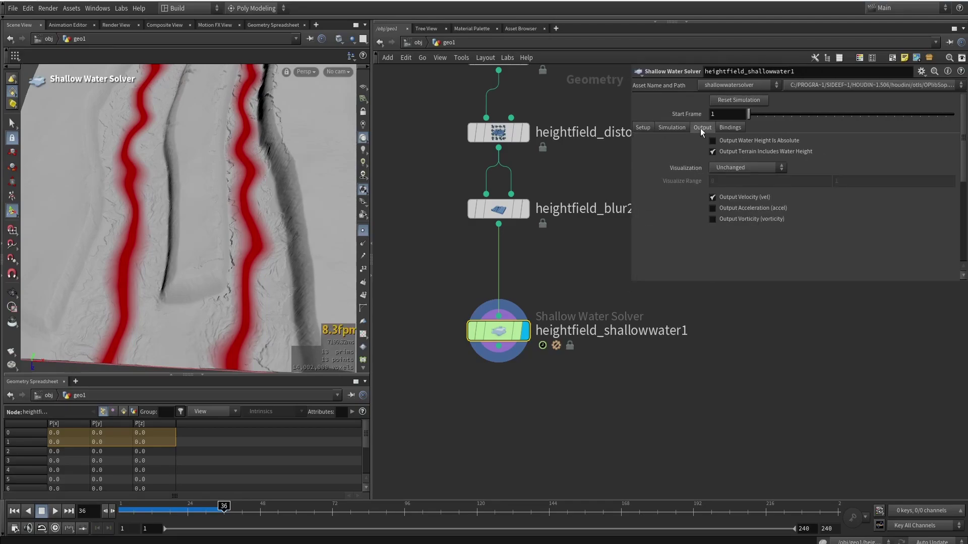
pyautogui.click(769, 168)
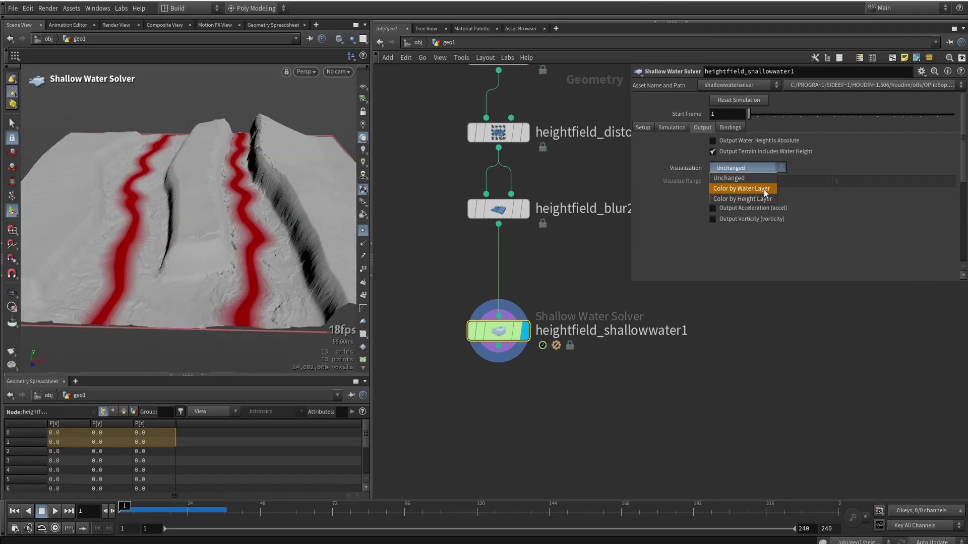
pyautogui.click(742, 189)
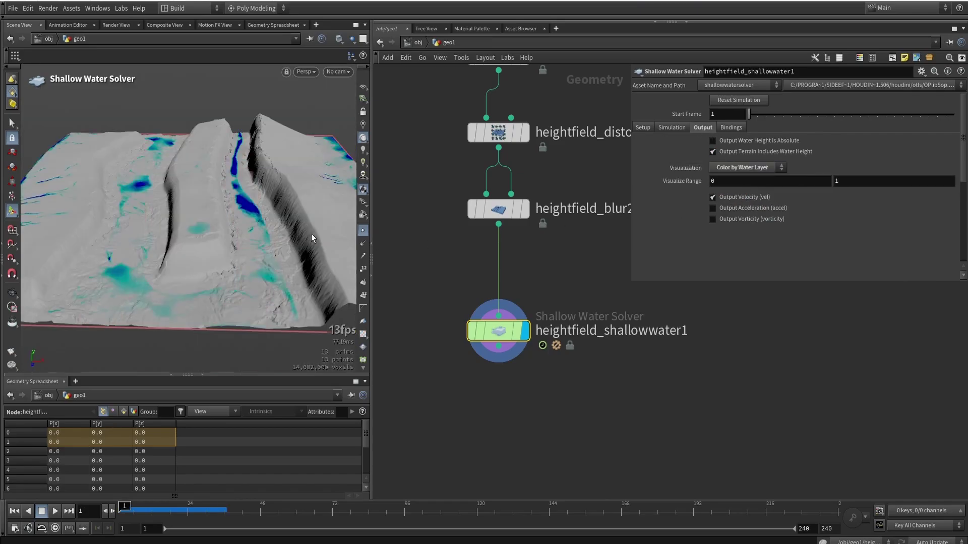
pyautogui.keyDown('alt'); pyautogui.moveTo(310, 234); pyautogui.dragTo(223, 141); pyautogui.keyUp('alt')
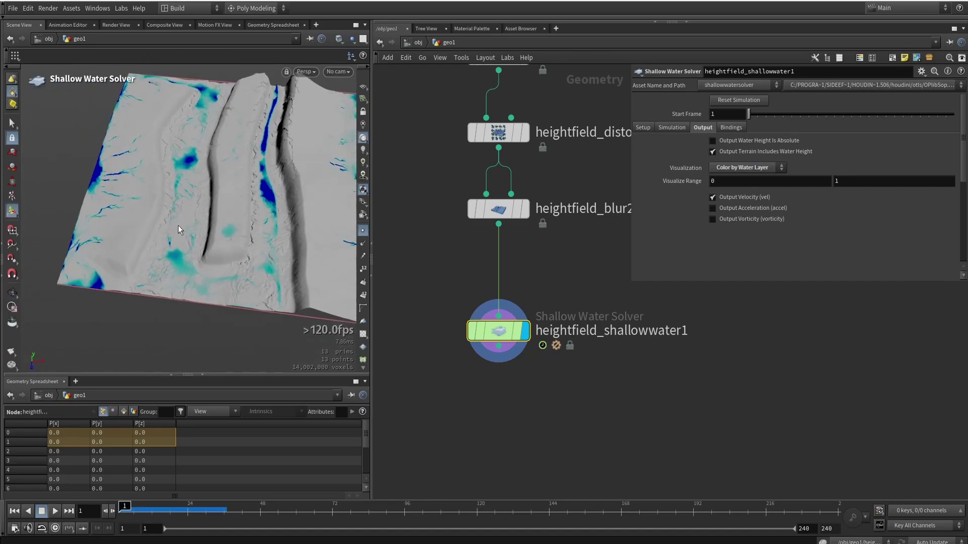
# Inspect the node info of heightfield_erode1 for its volume layers and return to the Shallow Water Solver.
pyautogui.scroll(-6, 461, 337)
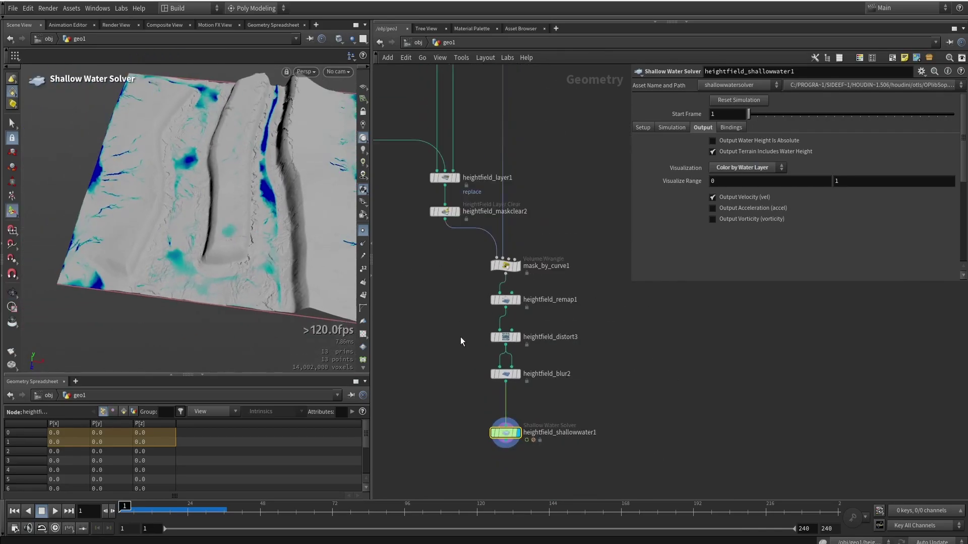
pyautogui.scroll(6, 452, 274)
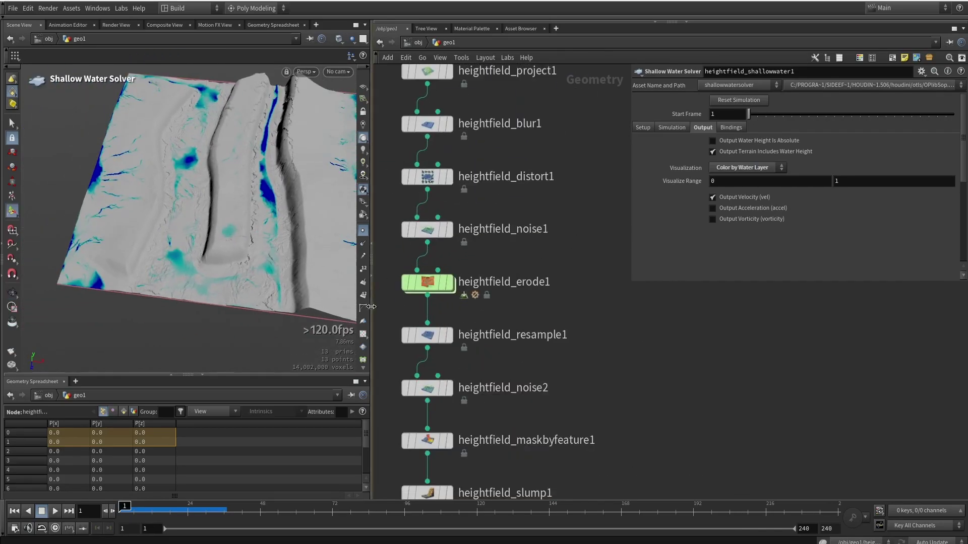
pyautogui.moveTo(422, 285)
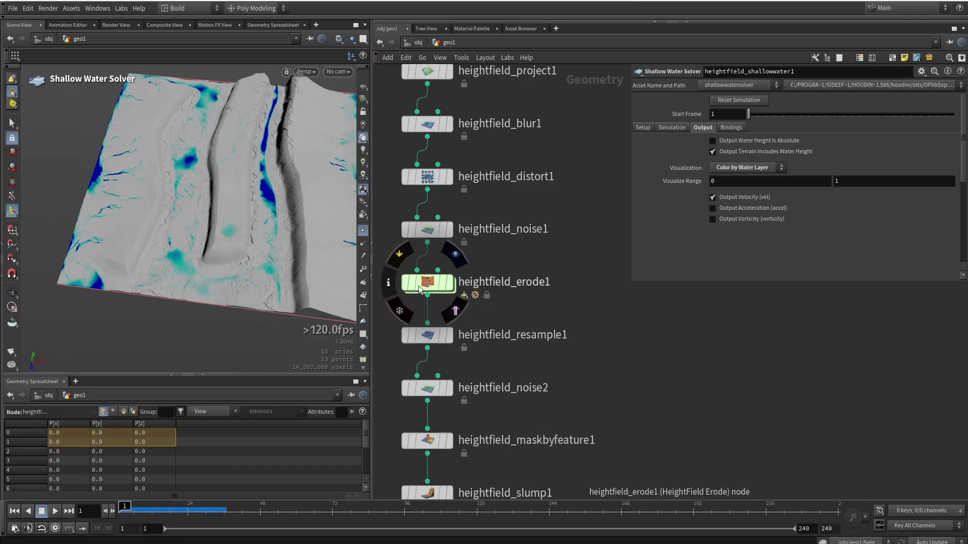
pyautogui.click(387, 284)
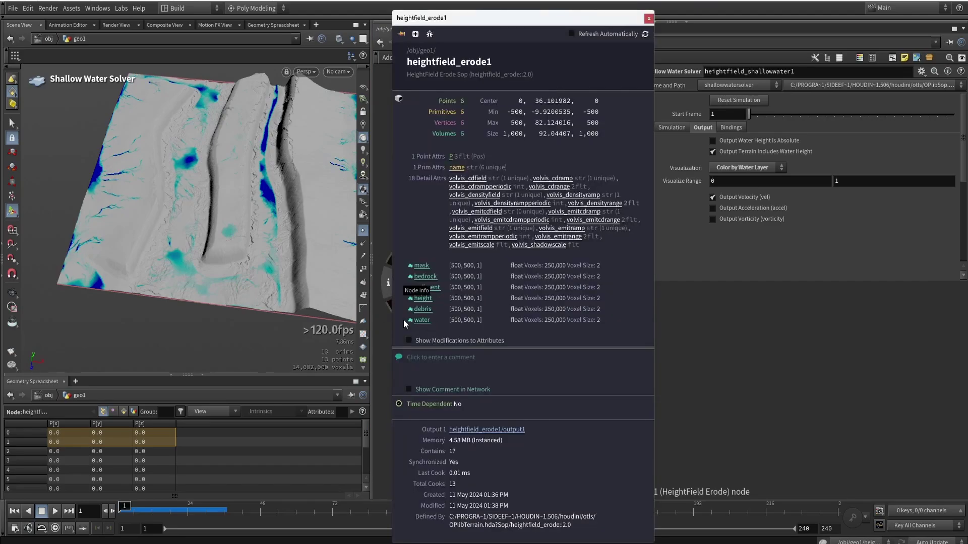
pyautogui.click(648, 18)
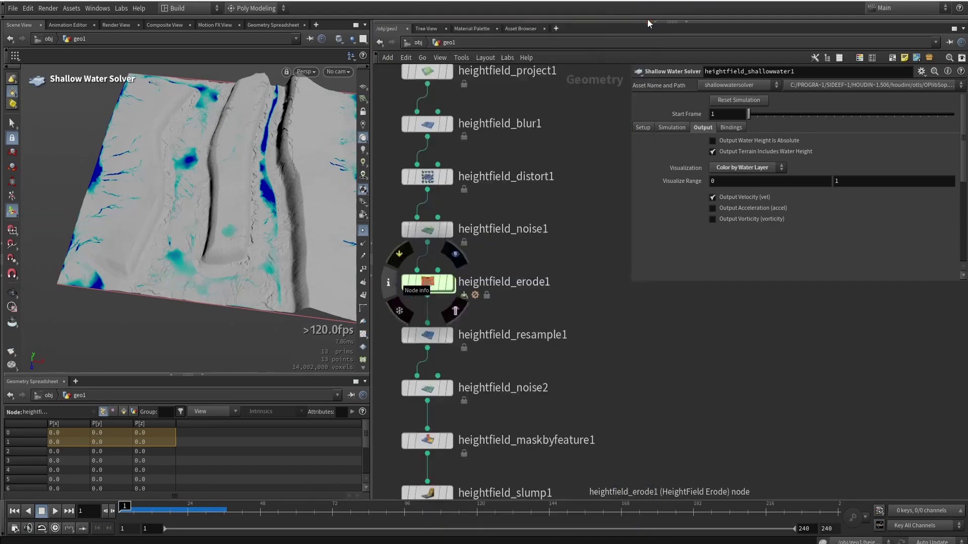
pyautogui.scroll(-6, 539, 126)
pyautogui.scroll(5, 560, 312)
pyautogui.scroll(1, 579, 339)
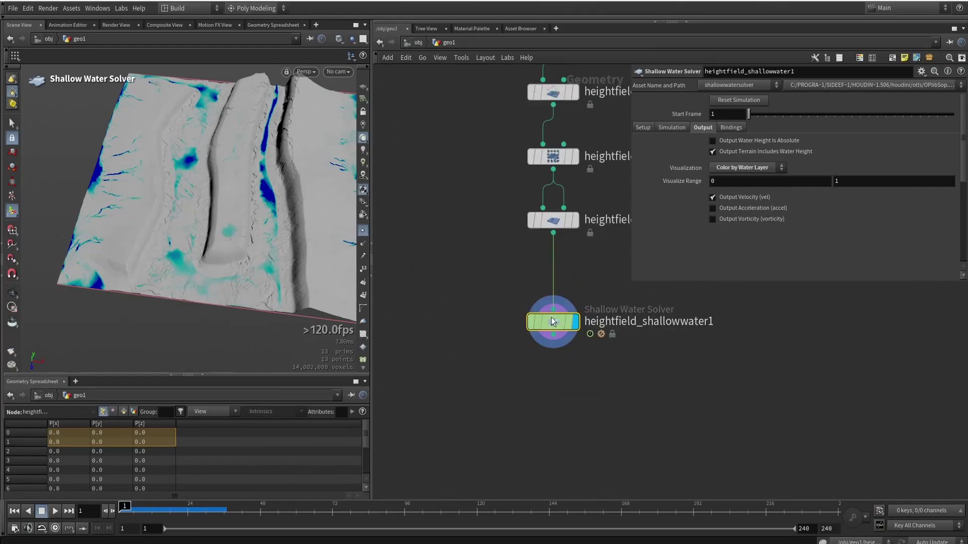
# Check which layer the solver binds as its Water Layer and return to the output settings.
pyautogui.moveTo(486, 291); pyautogui.dragTo(658, 365)
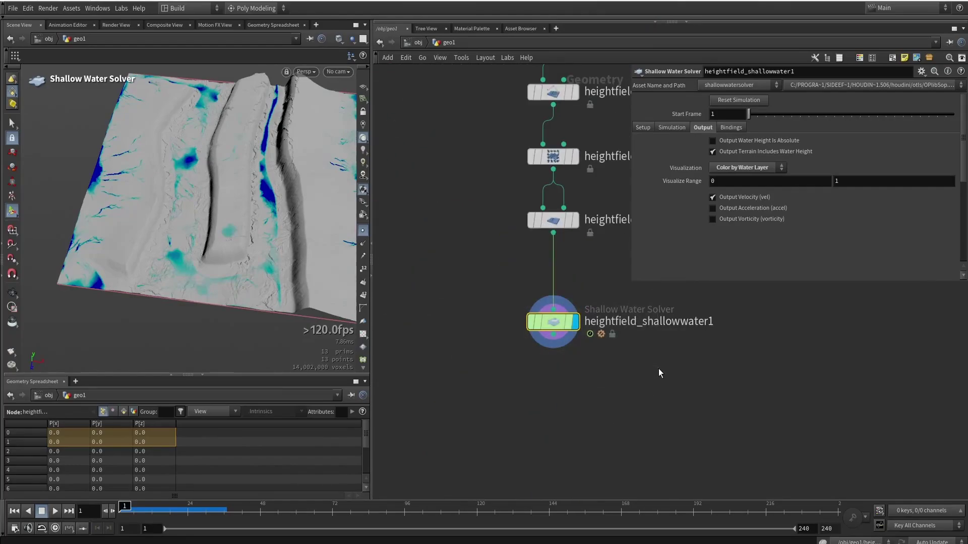
pyautogui.click(739, 129)
pyautogui.moveTo(729, 155); pyautogui.dragTo(698, 156)
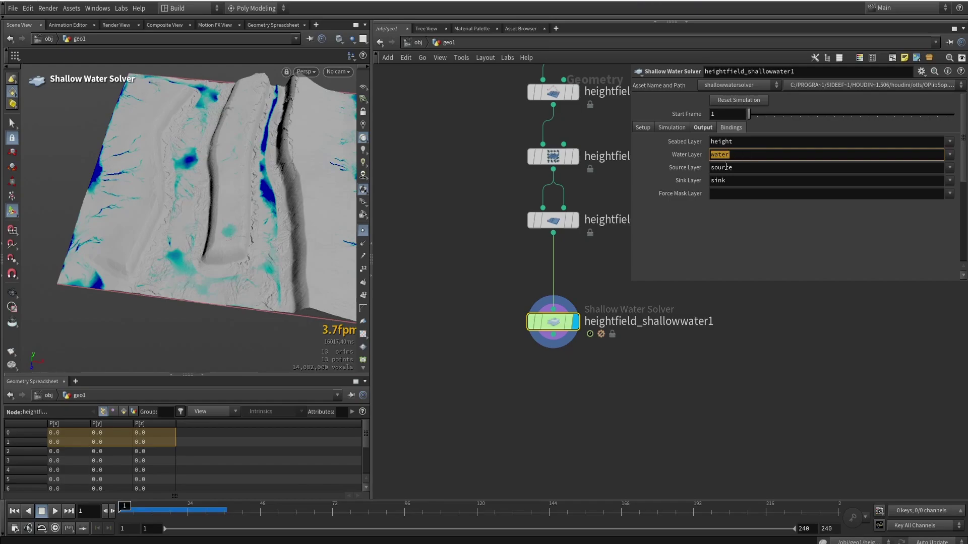
pyautogui.click(725, 420)
pyautogui.click(701, 128)
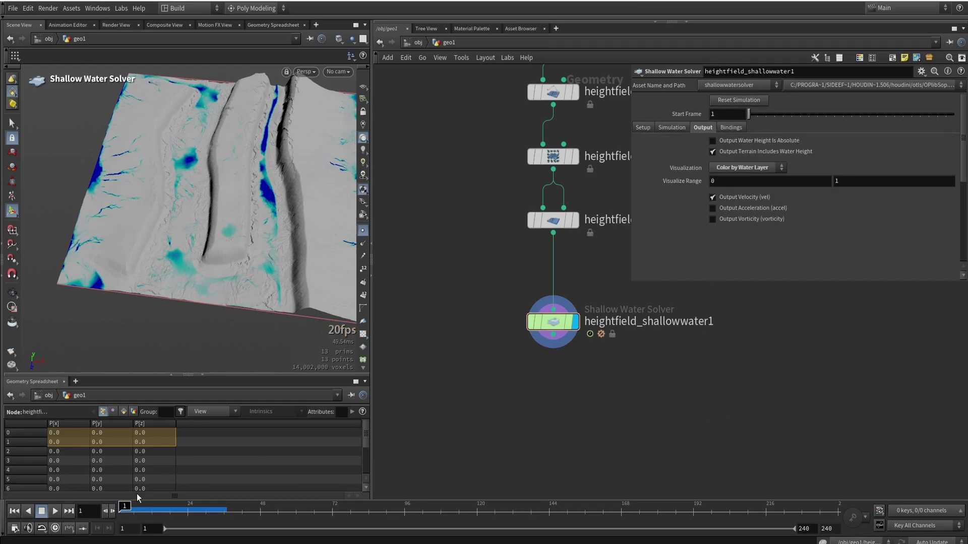
# Play the simulation to examine the existing water on the terrain, stop it and rewind to frame 1.
pyautogui.click(56, 512)
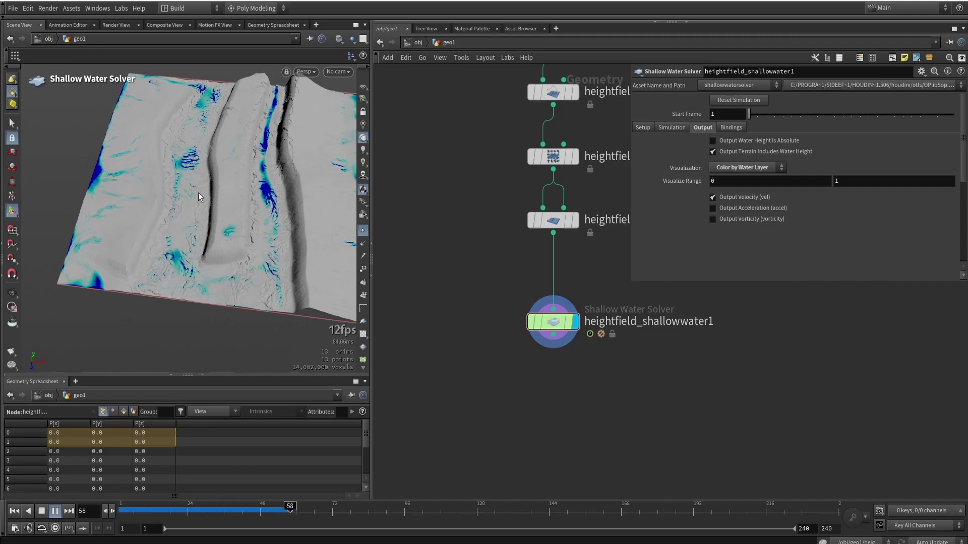
pyautogui.keyDown('alt'); pyautogui.moveTo(198, 192); pyautogui.dragTo(227, 177); pyautogui.keyUp('alt')
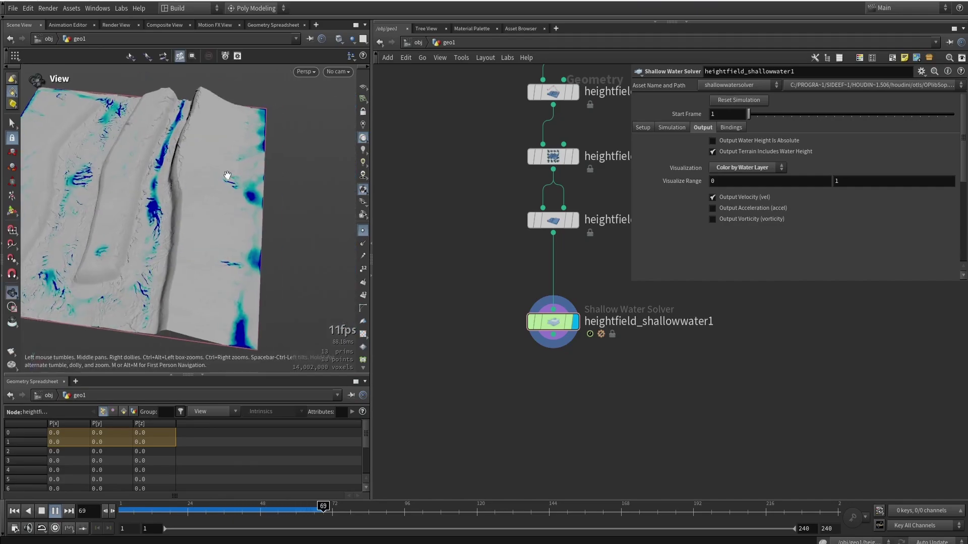
pyautogui.click(43, 511)
pyautogui.moveTo(356, 506); pyautogui.dragTo(119, 506)
pyautogui.moveTo(456, 401); pyautogui.dragTo(524, 436, button='middle')
pyautogui.moveTo(560, 343); pyautogui.dragTo(512, 331, button='middle')
pyautogui.press('Tab')
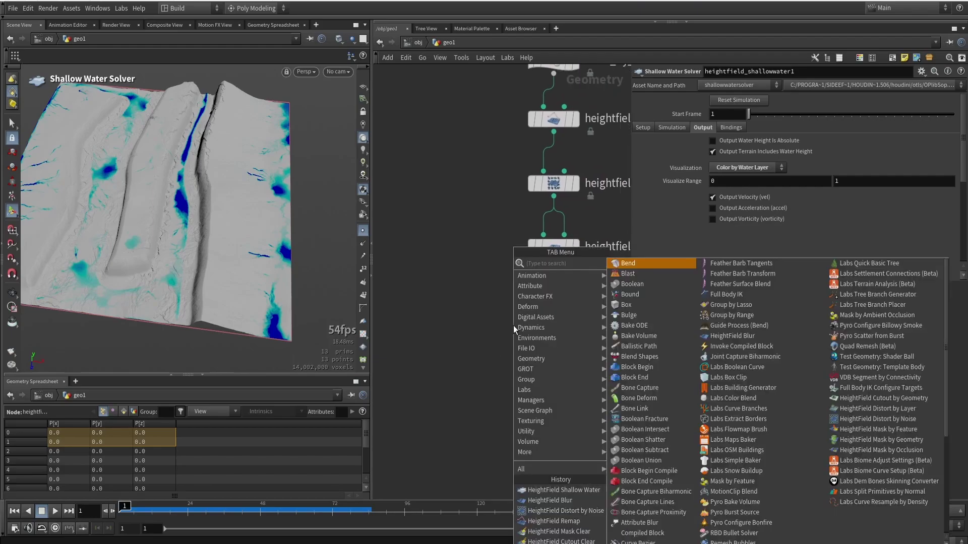
pyautogui.write('blast')
pyautogui.press('Return')
pyautogui.click(541, 302)
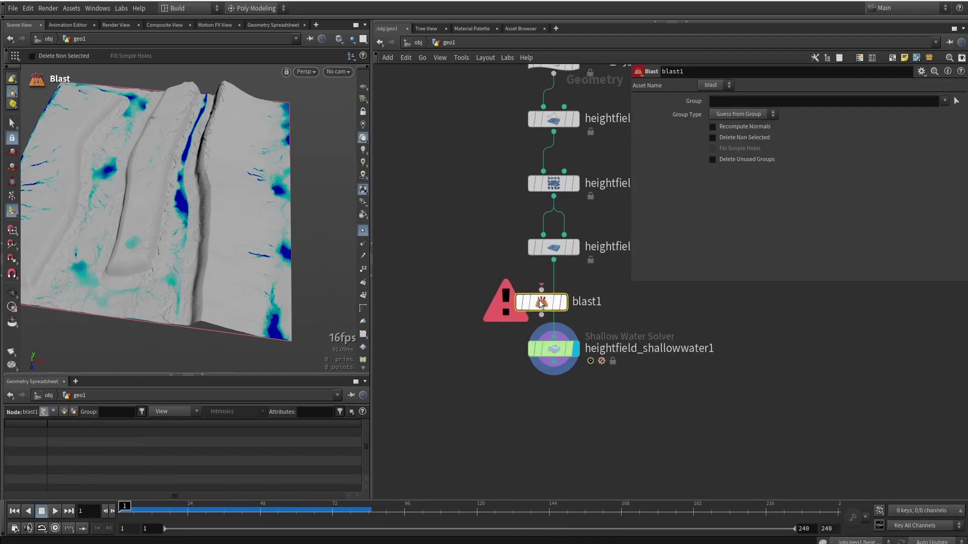
pyautogui.moveTo(539, 301); pyautogui.dragTo(552, 304)
pyautogui.click(944, 101)
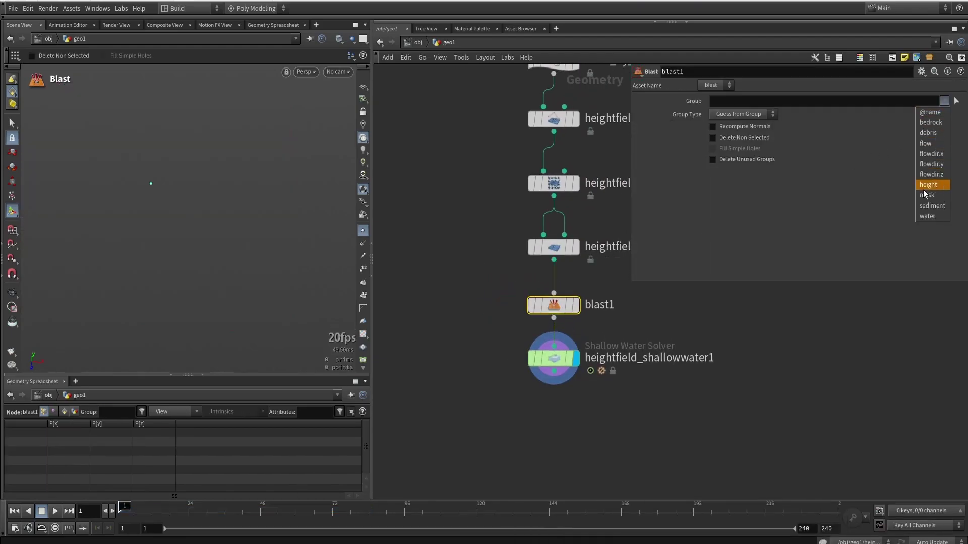
pyautogui.click(932, 217)
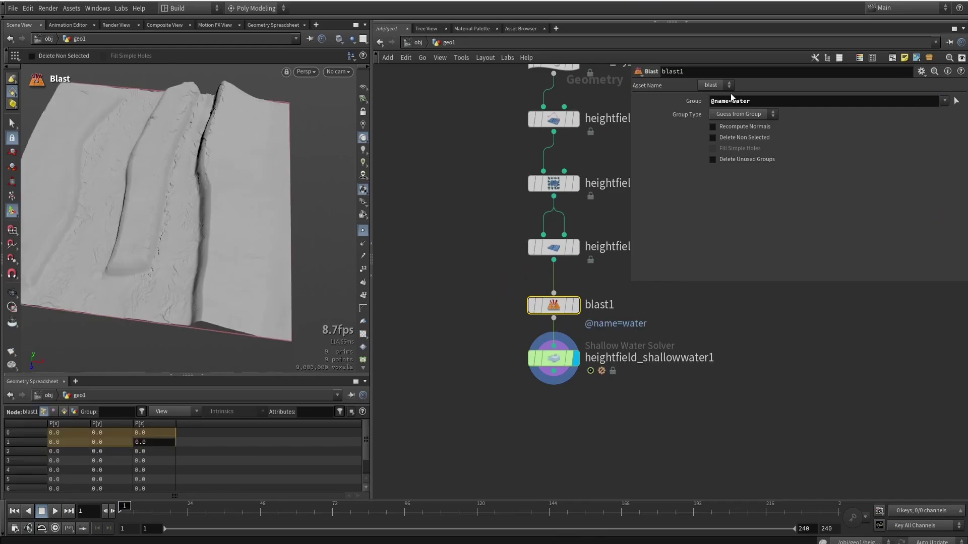
# Select the Shallow Water Solver, play a short test without the water layer and rewind to frame 1.
pyautogui.click(578, 366)
pyautogui.click(52, 514)
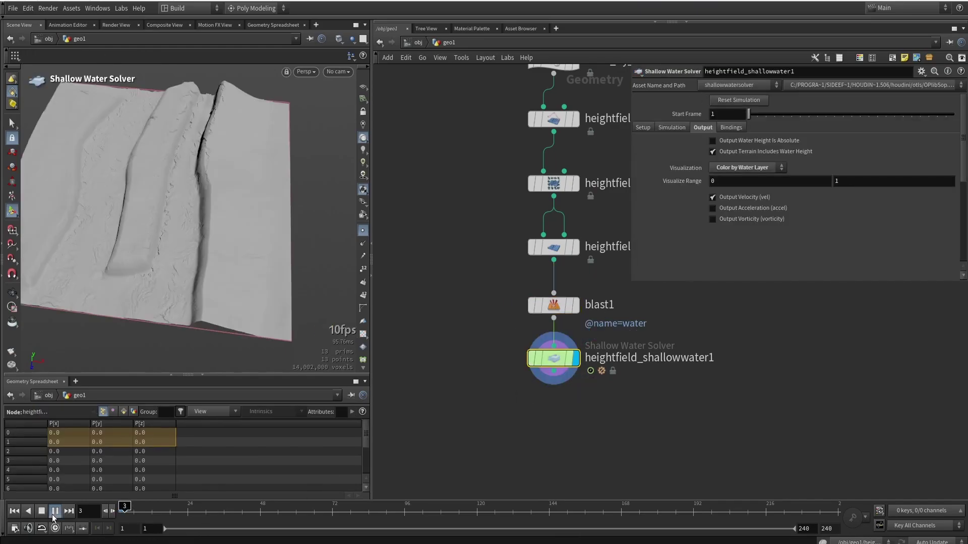
pyautogui.click(41, 511)
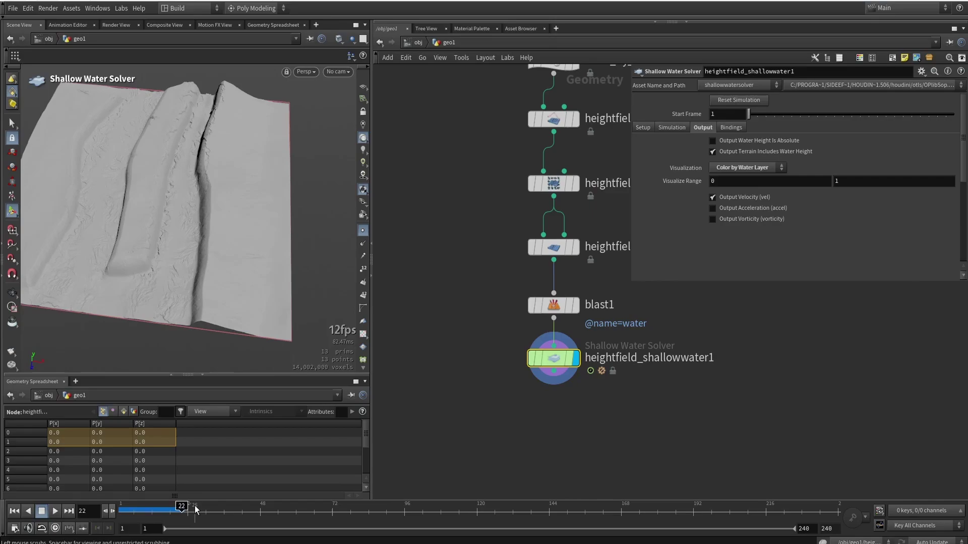
pyautogui.moveTo(179, 507); pyautogui.dragTo(120, 507)
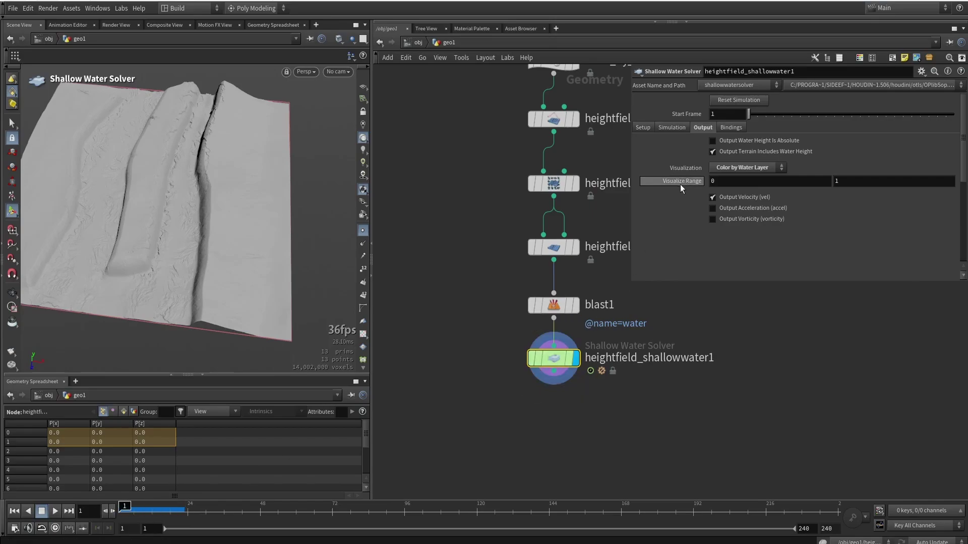
# Bind the solver's Source Layer to the mask layer.
pyautogui.click(728, 127)
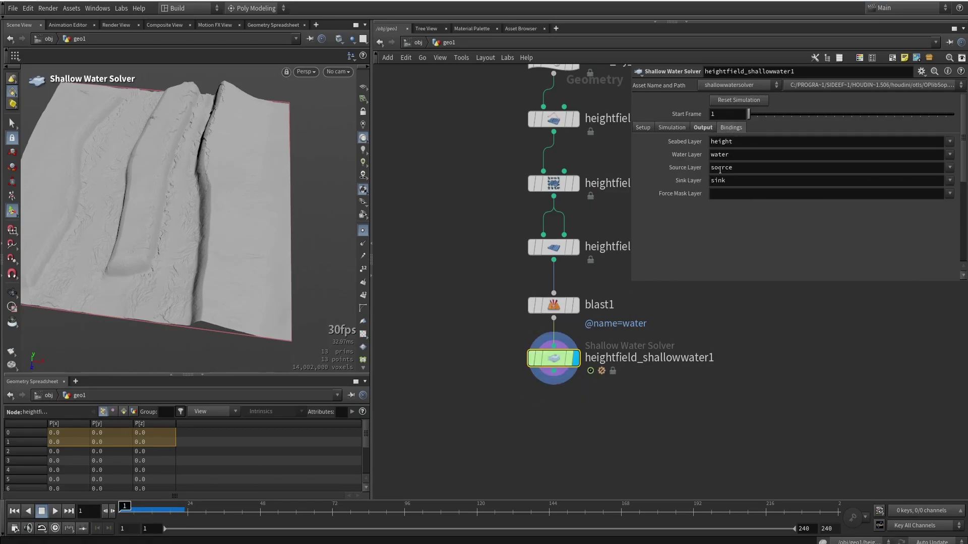
pyautogui.moveTo(756, 167); pyautogui.dragTo(676, 168)
pyautogui.write('mask')
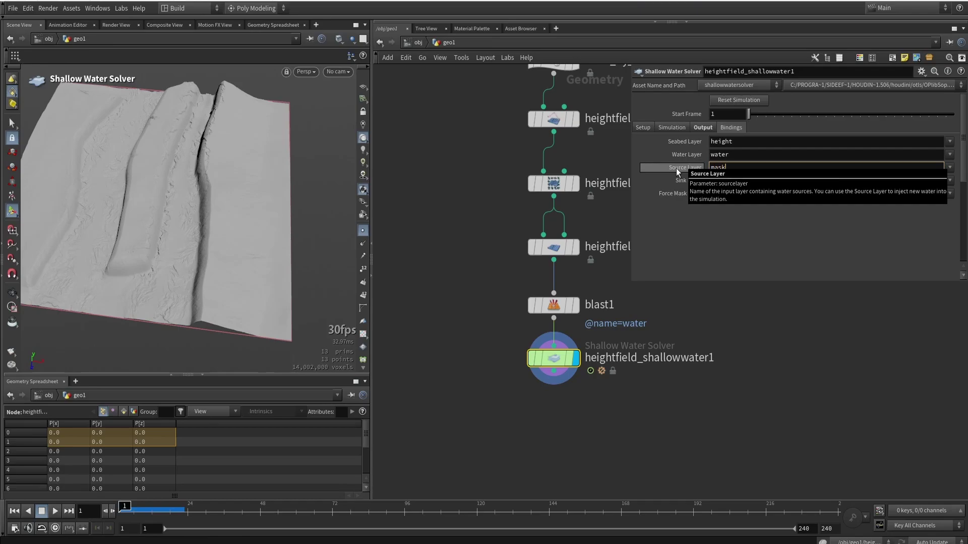
pyautogui.press('Return')
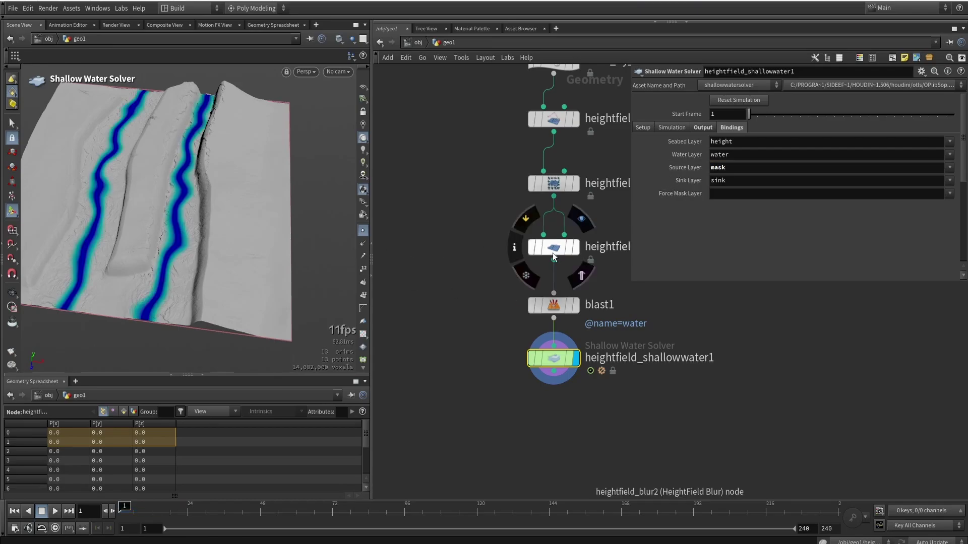
# Play the mask-sourced simulation to frame 90 and examine the flow along both channels.
pyautogui.keyDown('alt'); pyautogui.moveTo(178, 221); pyautogui.dragTo(190, 186); pyautogui.keyUp('alt')
pyautogui.press('Return')
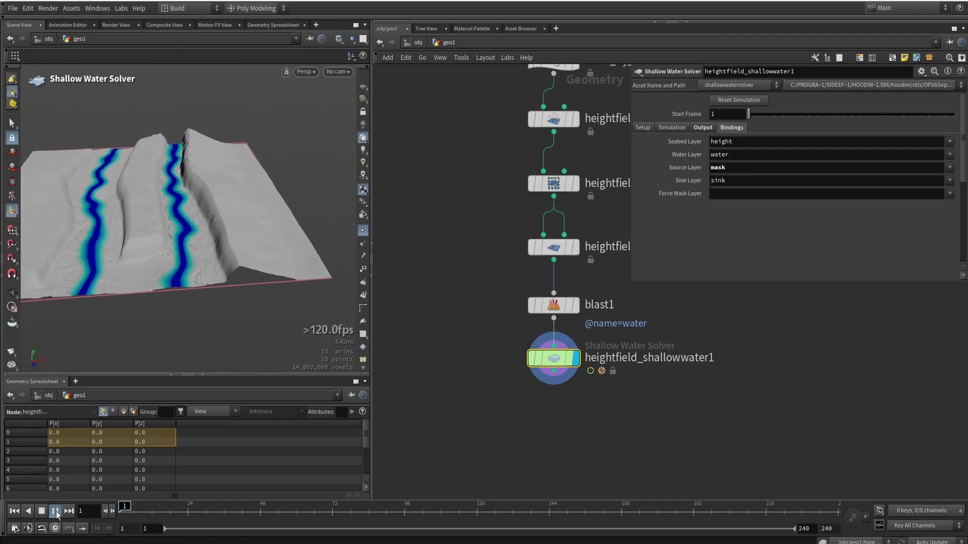
pyautogui.keyDown('alt'); pyautogui.moveTo(130, 302); pyautogui.dragTo(183, 308, button='middle'); pyautogui.keyUp('alt')
pyautogui.scroll(3, 181, 260)
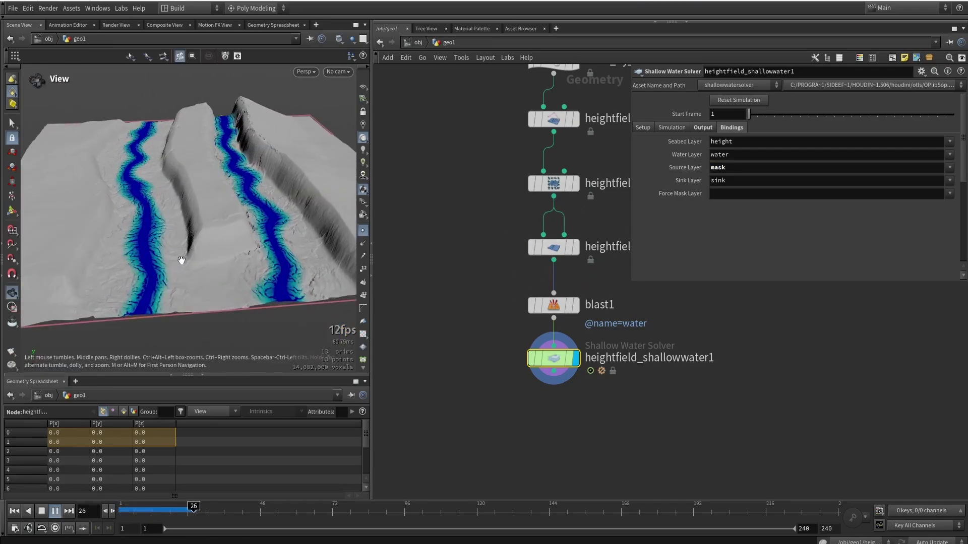
pyautogui.press('Return')
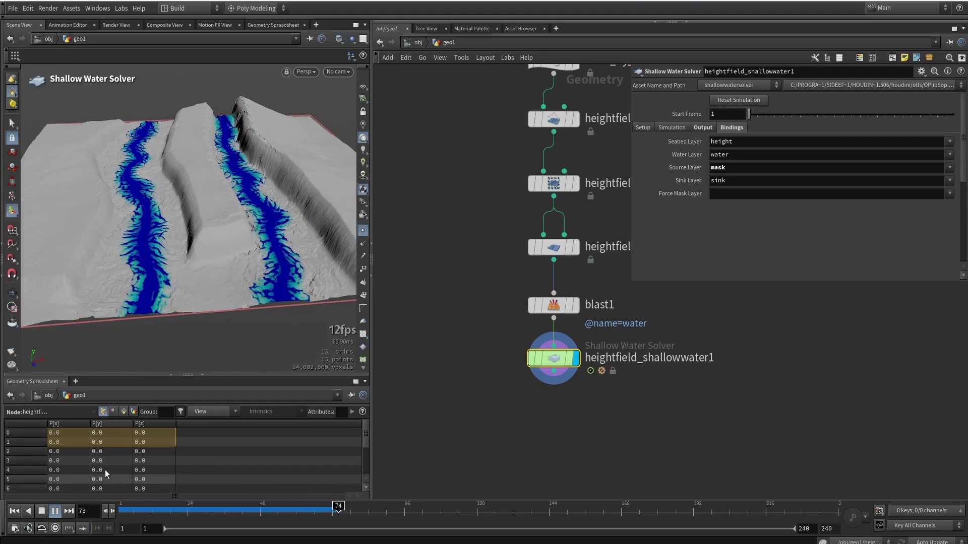
pyautogui.click(41, 511)
pyautogui.press('Escape')
pyautogui.moveTo(201, 214)
pyautogui.mouseDown()
pyautogui.moveTo(280, 212)
pyautogui.moveTo(182, 277)
pyautogui.moveTo(196, 198)
pyautogui.mouseUp()
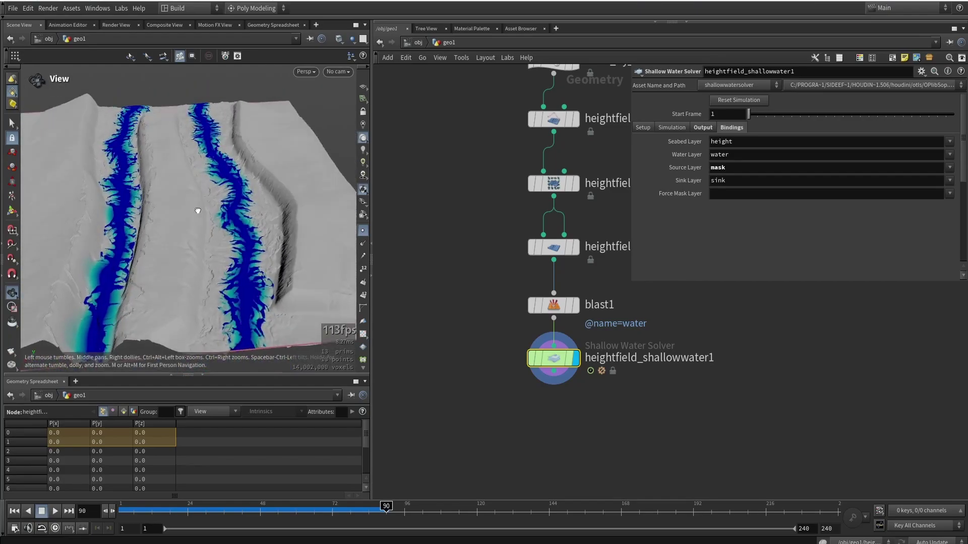
pyautogui.moveTo(198, 210)
pyautogui.mouseDown()
pyautogui.moveTo(188, 222)
pyautogui.moveTo(186, 195)
pyautogui.moveTo(188, 213)
pyautogui.mouseUp()
# Enlarge the solver's parameter display, set the Time Scale to 5 and rewind to frame 1.
pyautogui.moveTo(633, 283); pyautogui.dragTo(638, 346)
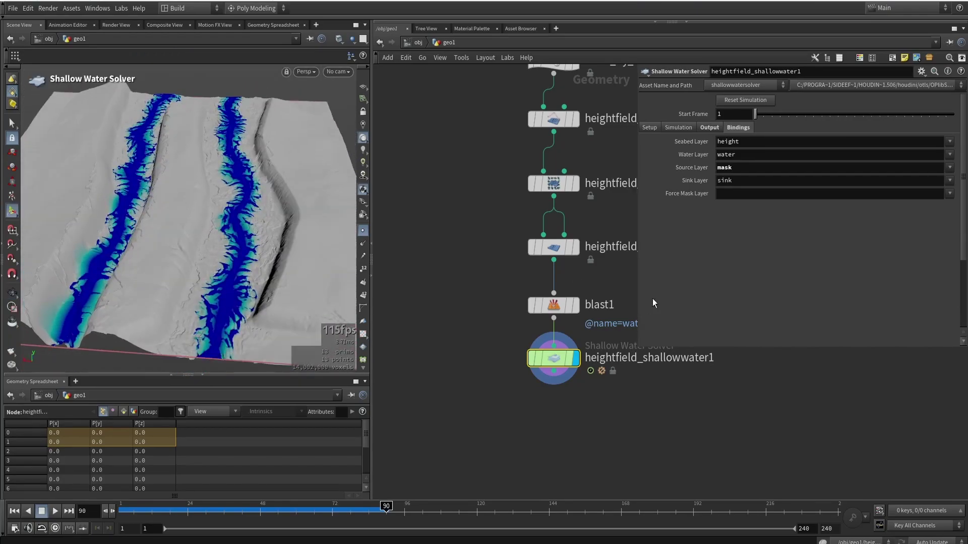
pyautogui.click(650, 128)
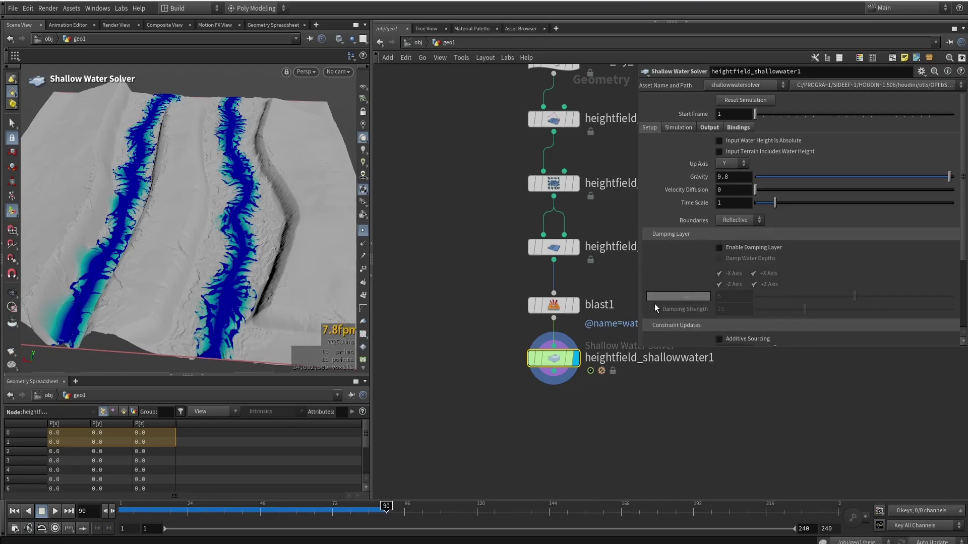
pyautogui.moveTo(637, 349); pyautogui.dragTo(586, 481)
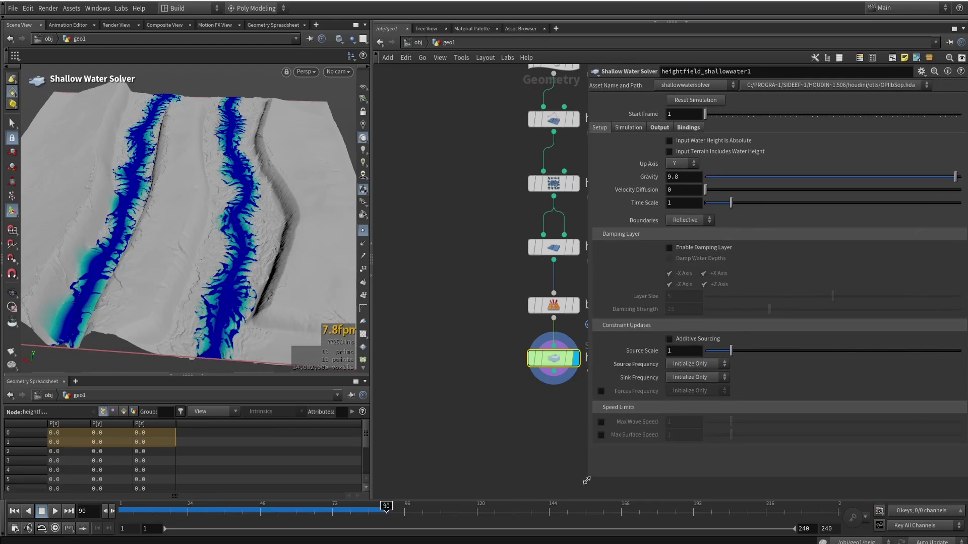
pyautogui.moveTo(606, 427)
pyautogui.moveTo(606, 363)
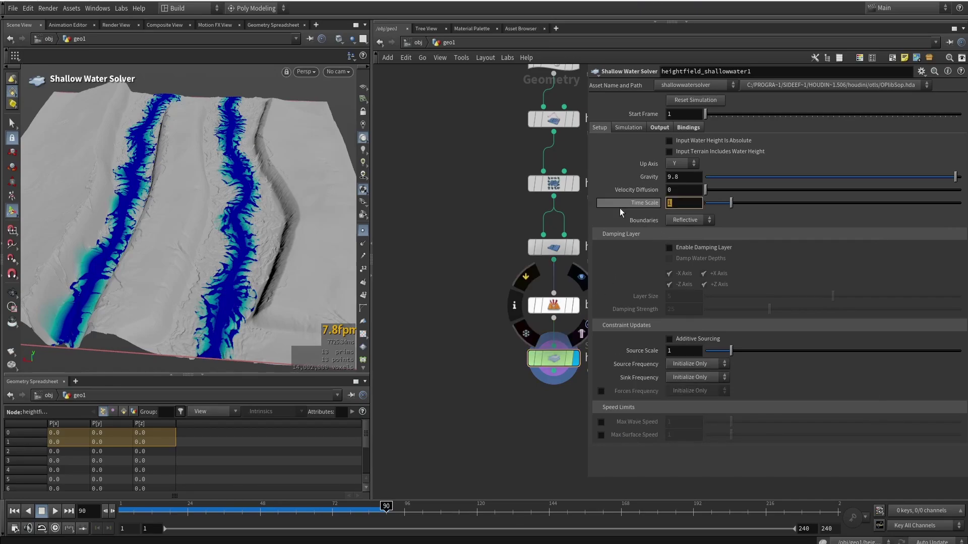
pyautogui.write('5')
pyautogui.press('Return')
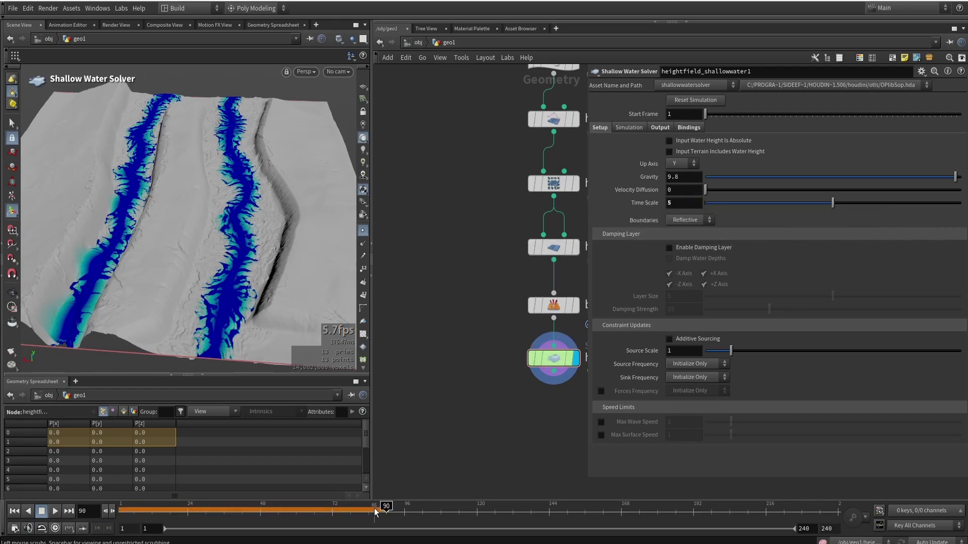
pyautogui.moveTo(378, 510); pyautogui.dragTo(119, 509)
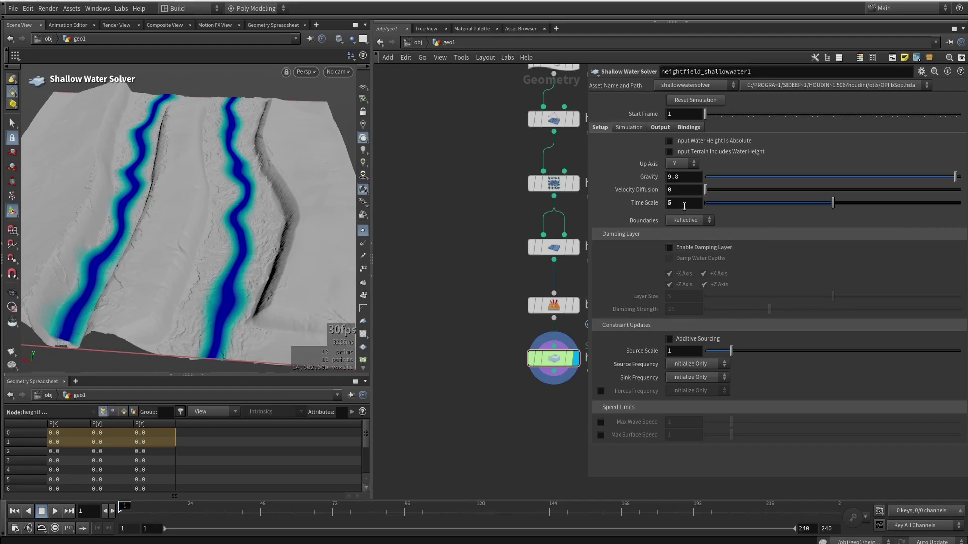
# Set the solver's Velocity Diffusion to 0.15 and enable speed limits of 2 for Max Wave Speed and 4 for Max Surface Speed.
pyautogui.write('0.15')
pyautogui.press('Return')
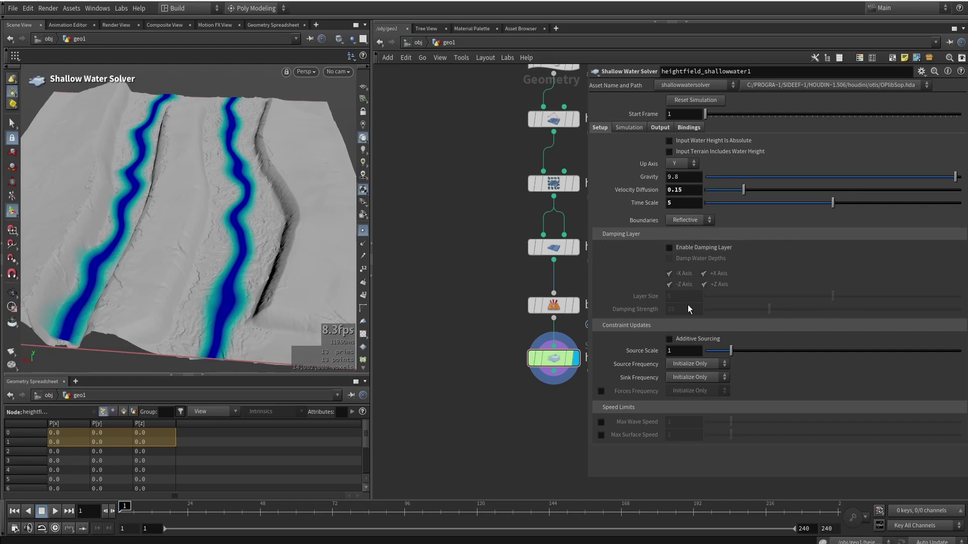
pyautogui.click(601, 422)
pyautogui.click(601, 434)
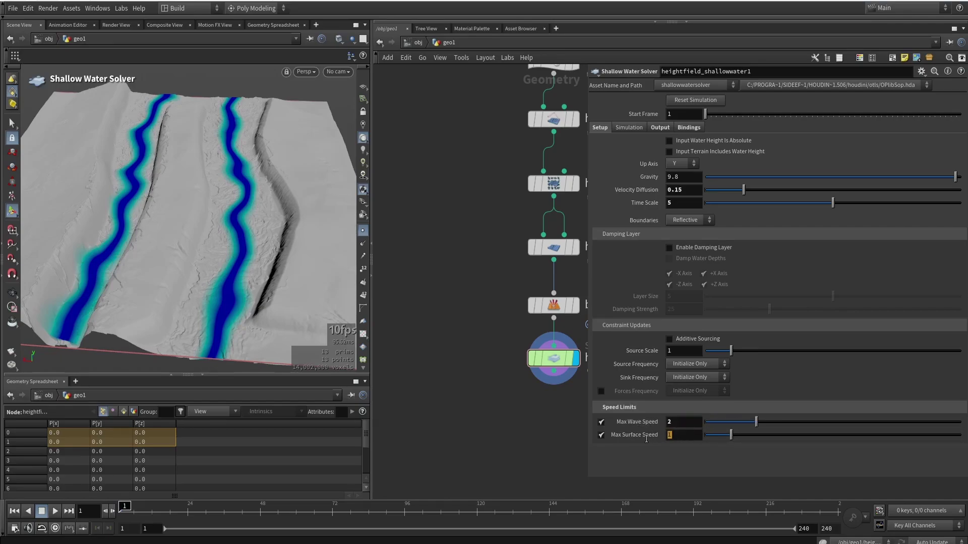
pyautogui.press('Return')
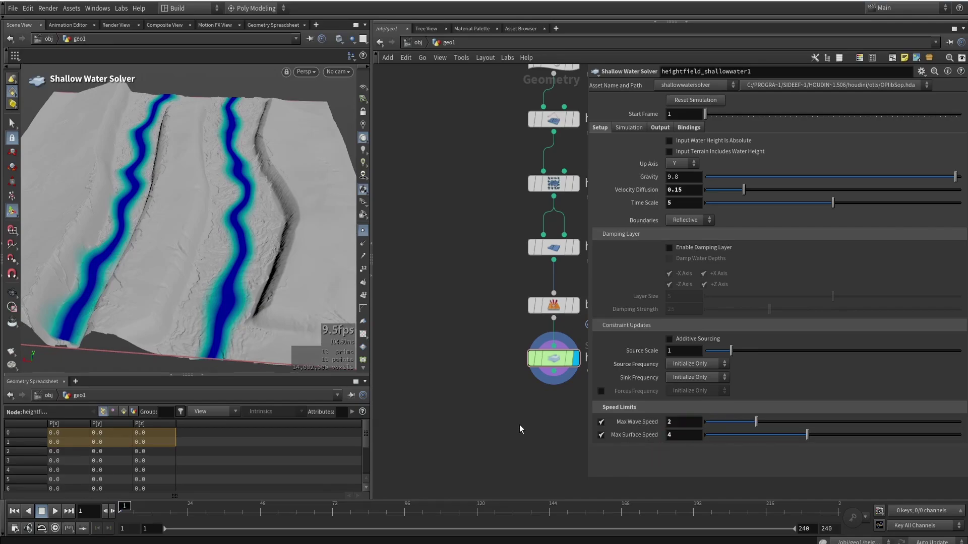
# Play the speed-limited simulation to frame 38 and examine the flow in both channels.
pyautogui.click(55, 511)
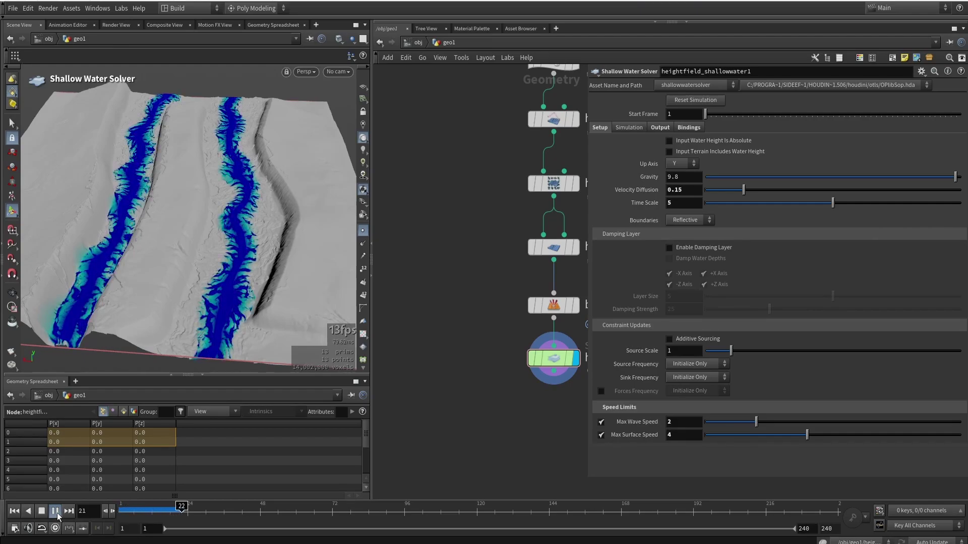
pyautogui.click(43, 511)
pyautogui.keyDown('alt'); pyautogui.moveTo(222, 202); pyautogui.dragTo(228, 229); pyautogui.keyUp('alt')
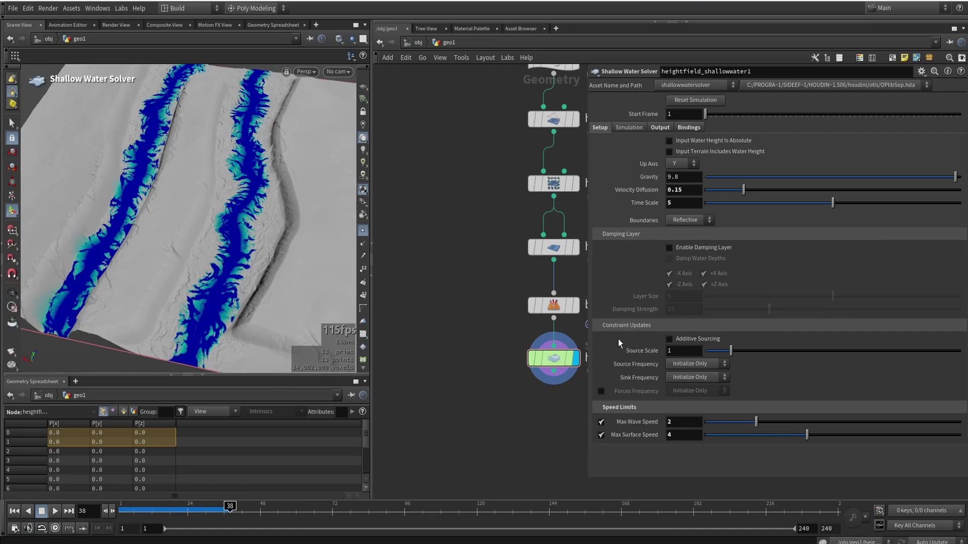
# Set the Source Frequency to Once per Frame and replay the simulation from frame 1 to frame 65.
pyautogui.moveTo(643, 369)
pyautogui.click(690, 366)
pyautogui.click(691, 376)
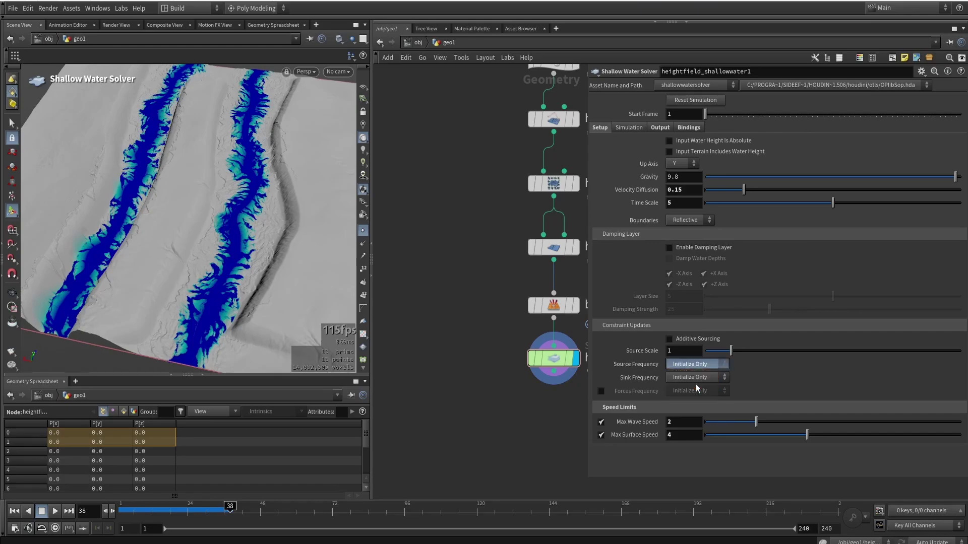
pyautogui.moveTo(227, 509); pyautogui.dragTo(81, 515)
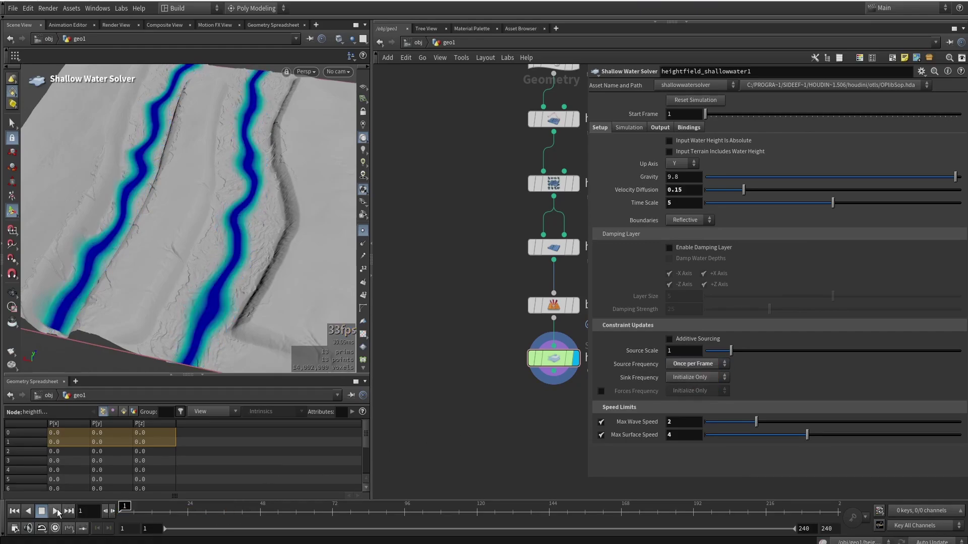
pyautogui.click(56, 512)
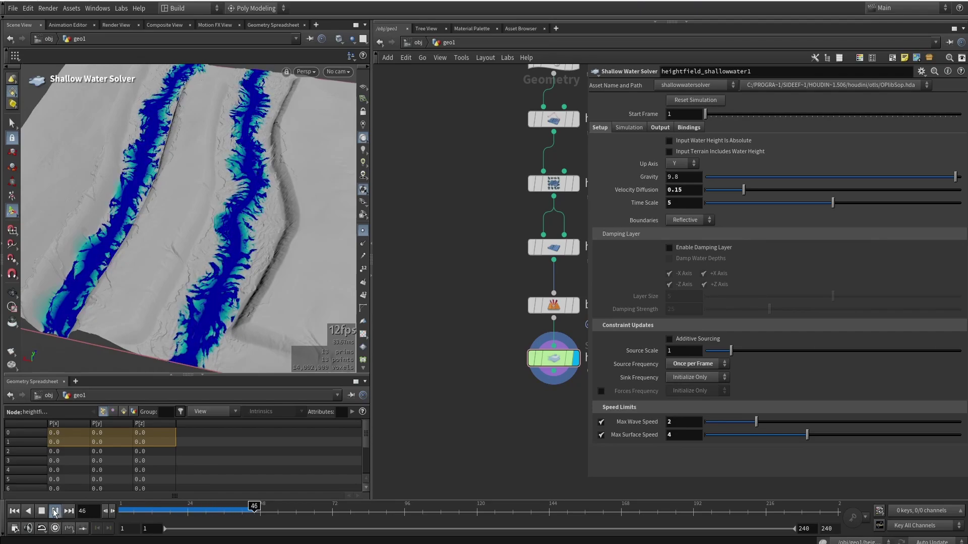
pyautogui.click(41, 512)
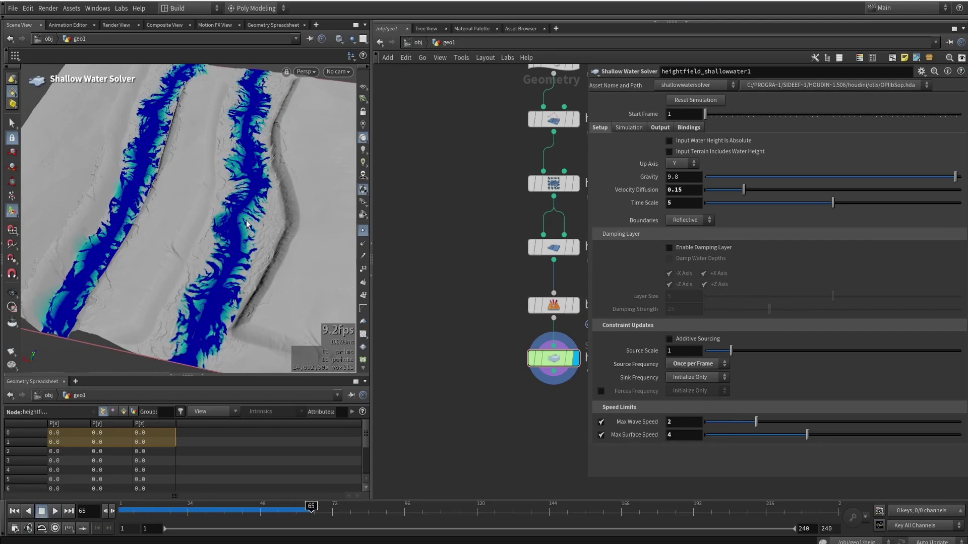
# Inspect the flow from another angle and set the solver's Source Scale to 0.7.
pyautogui.press('Escape')
pyautogui.moveTo(249, 224); pyautogui.dragTo(176, 254)
pyautogui.scroll(3, 176, 255)
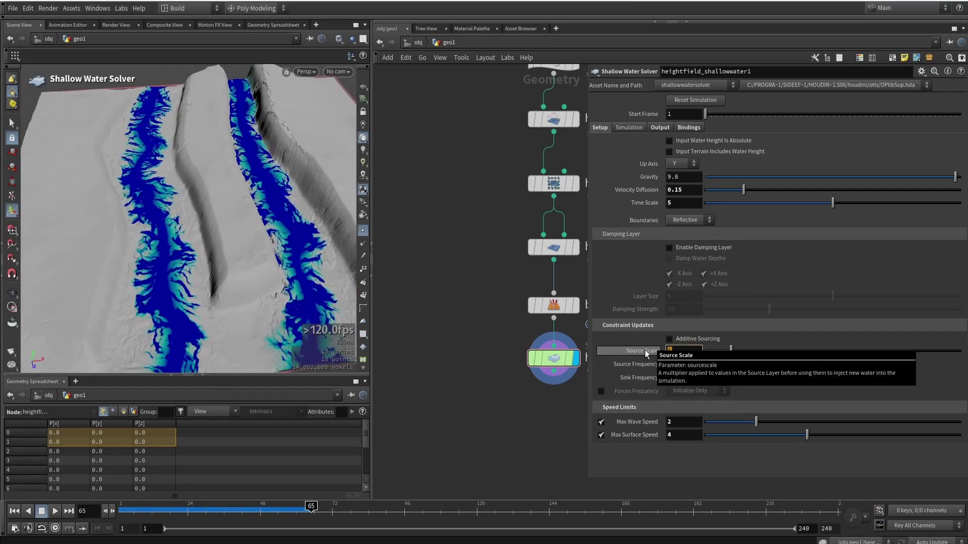
pyautogui.write('7')
pyautogui.press('Return')
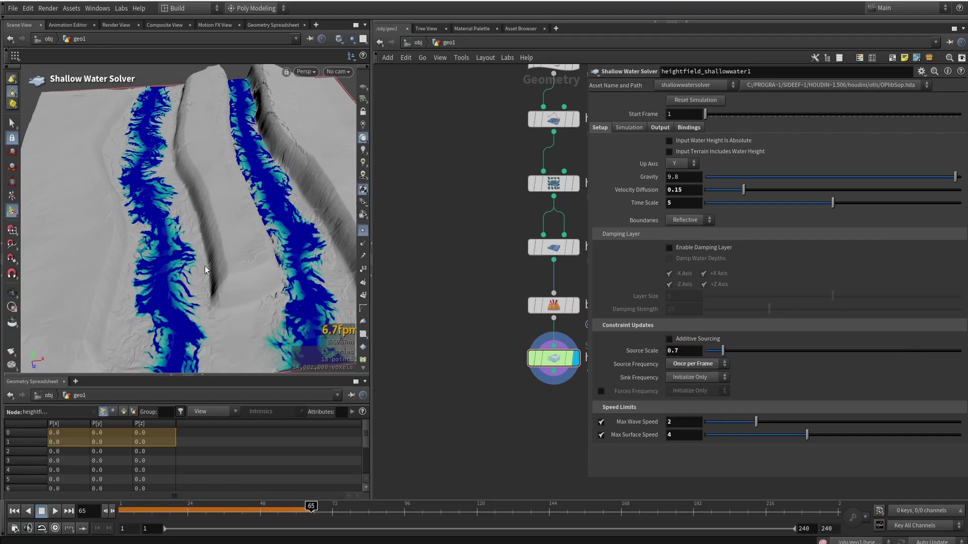
# Replay the simulation from frame 1 to frame 87 and examine the thinner flow up close.
pyautogui.keyDown('alt'); pyautogui.moveTo(205, 268); pyautogui.dragTo(196, 250); pyautogui.keyUp('alt')
pyautogui.moveTo(174, 508); pyautogui.dragTo(62, 508)
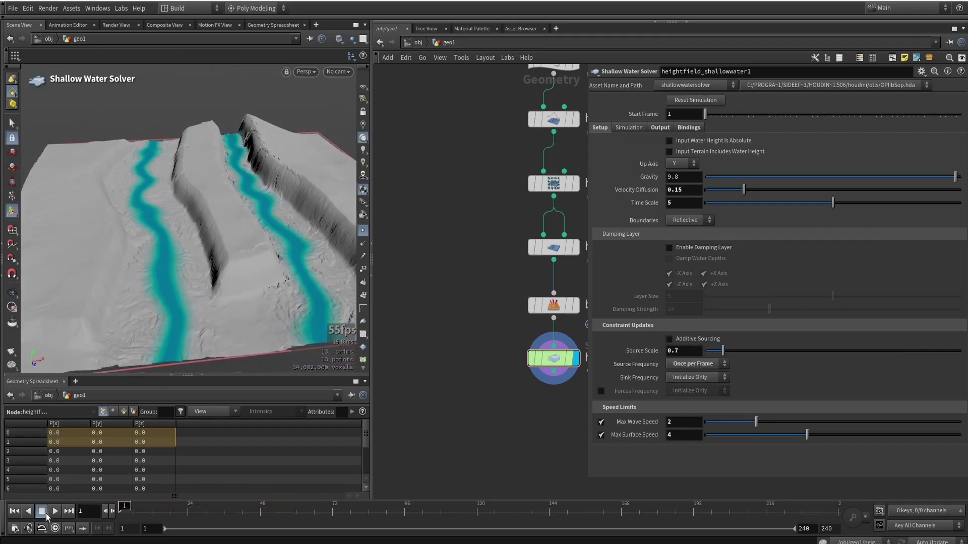
pyautogui.click(54, 512)
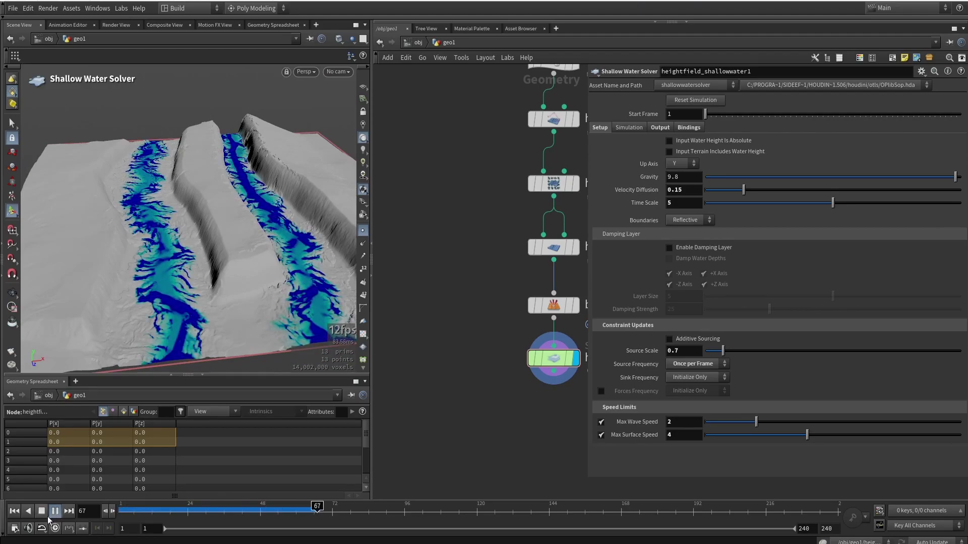
pyautogui.click(42, 511)
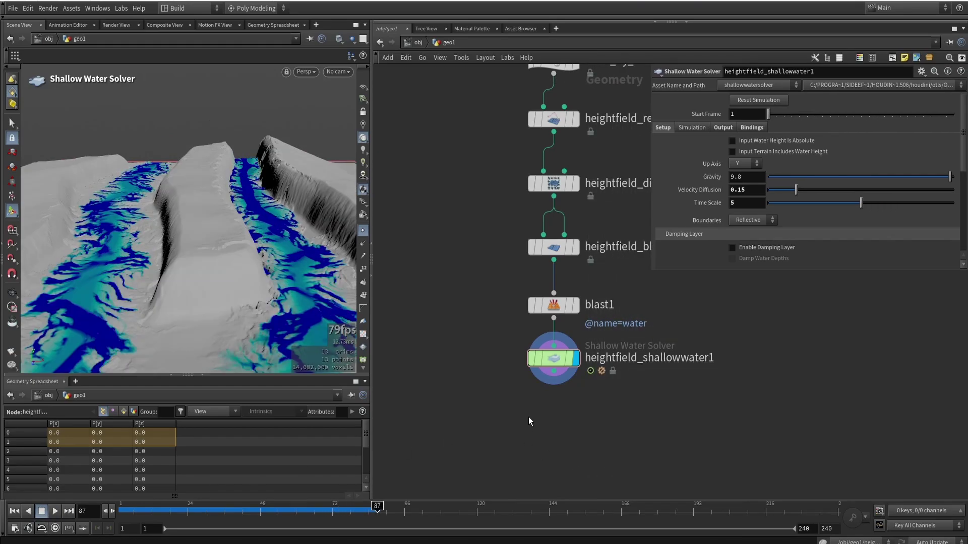
pyautogui.press('Escape')
pyautogui.moveTo(244, 319); pyautogui.dragTo(234, 242)
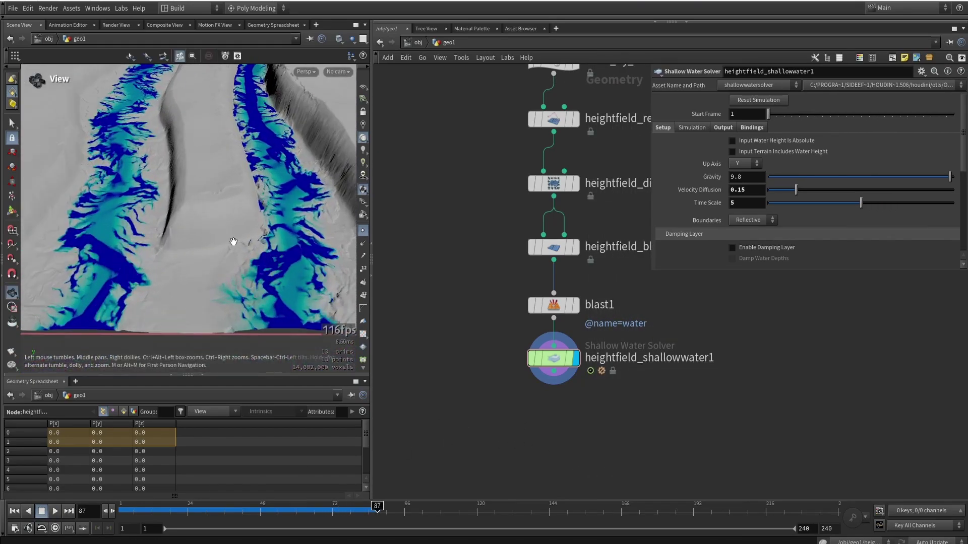
# Unlock the heightfield_shallowwater1 asset for editing and enter its internal network.
pyautogui.press('Return')
pyautogui.rightClick(554, 358)
pyautogui.click(601, 482)
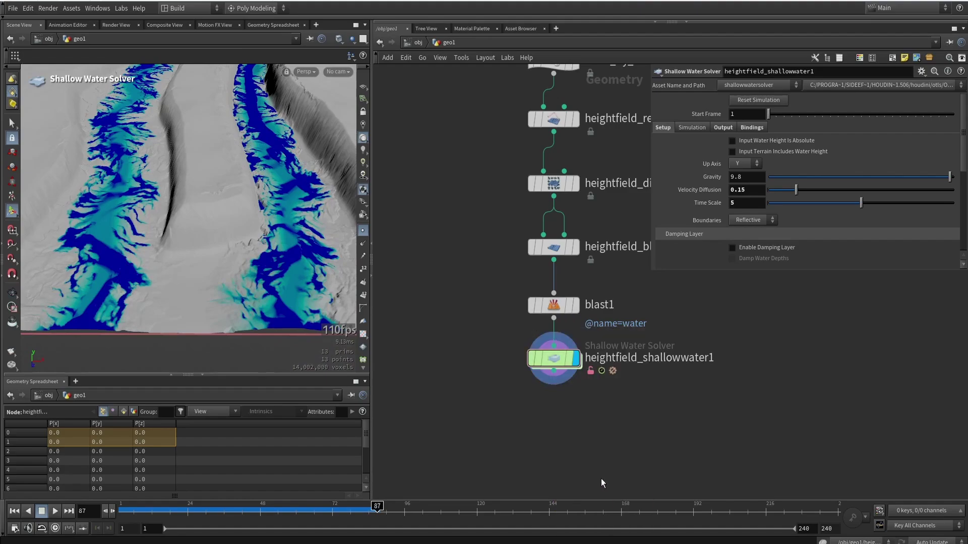
pyautogui.doubleClick(557, 358)
pyautogui.press('h')
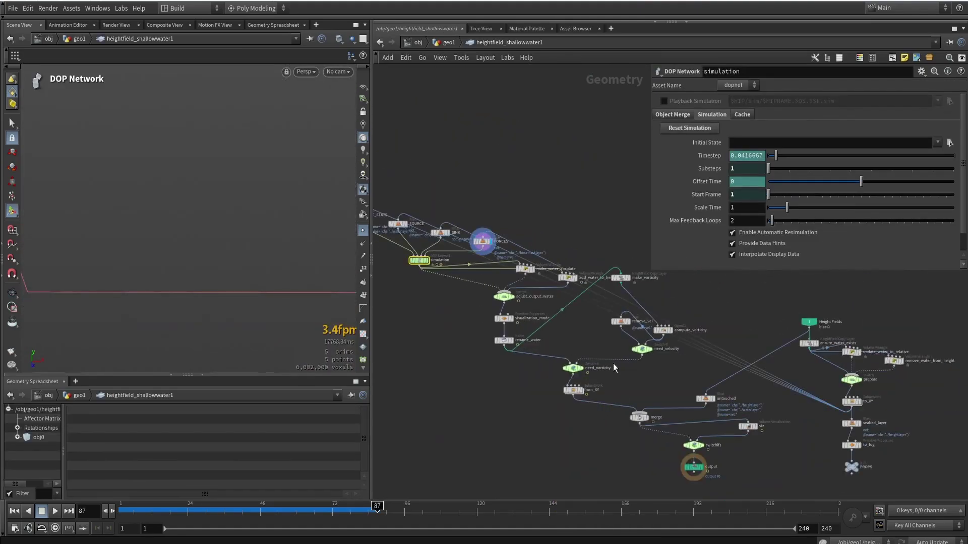
# Select the viz Volume Visualization node near the network's output and make it the displayed node.
pyautogui.scroll(3, 776, 443)
pyautogui.click(748, 426)
pyautogui.scroll(-4, 545, 372)
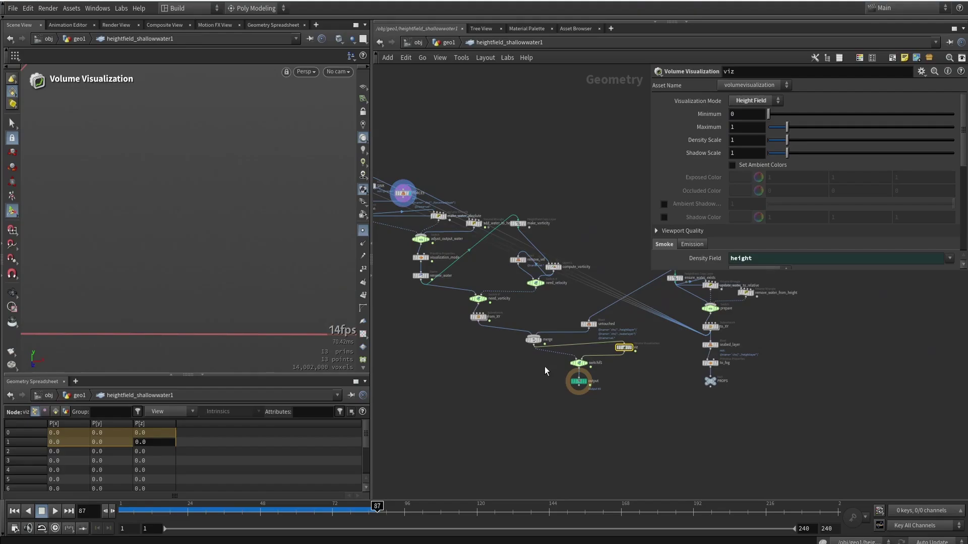
pyautogui.scroll(4, 609, 328)
pyautogui.click(674, 384)
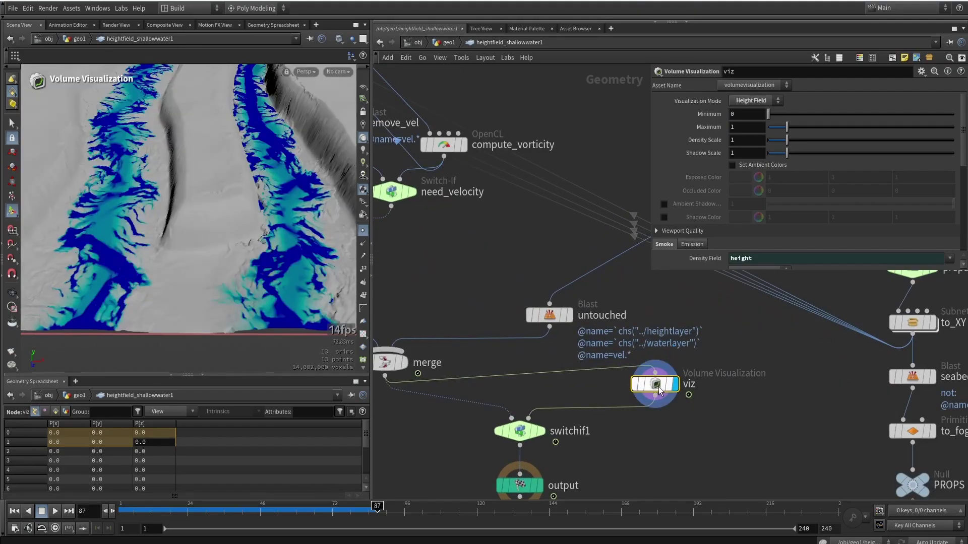
# Apply the Blackbody preset to the viz node's Diffuse Ramp.
pyautogui.scroll(-10, 750, 150)
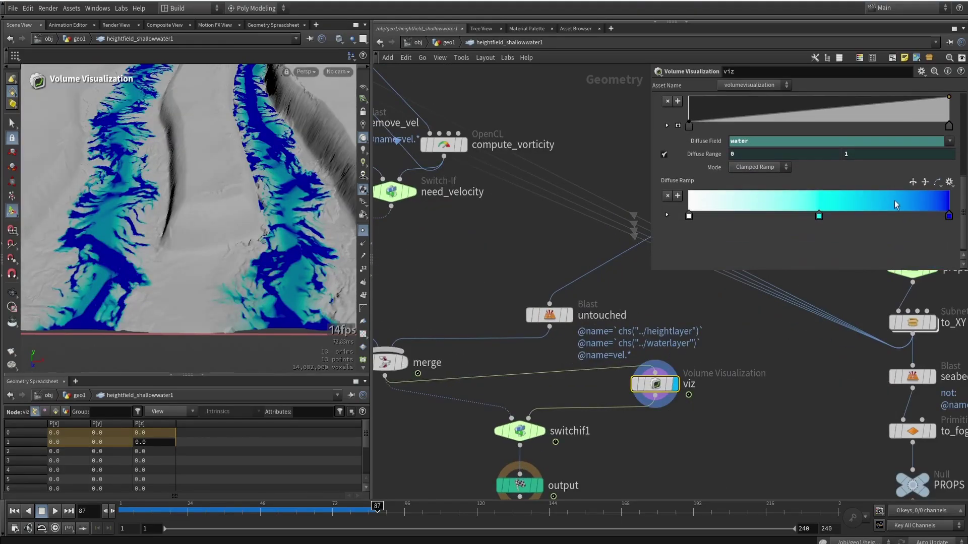
pyautogui.click(949, 183)
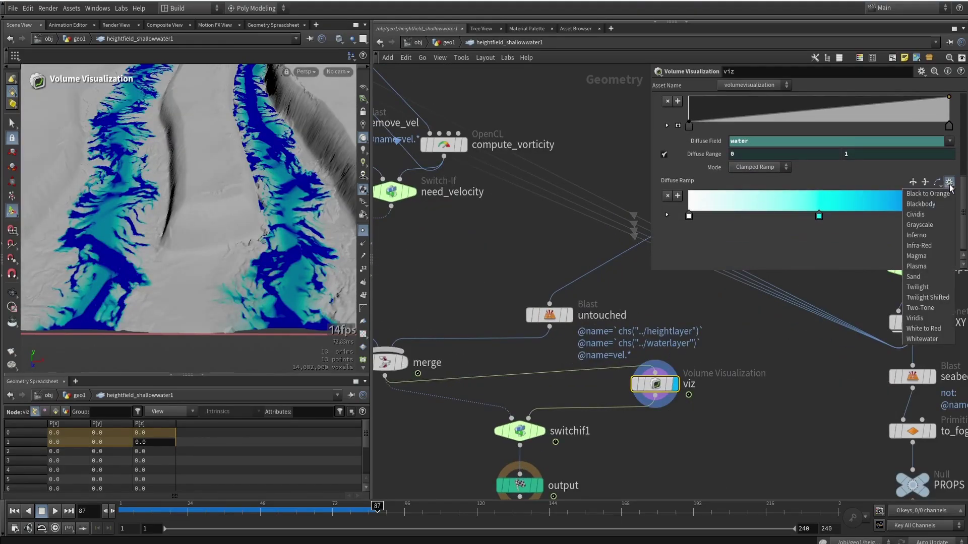
pyautogui.click(937, 207)
pyautogui.press('Escape')
pyautogui.moveTo(225, 207); pyautogui.dragTo(223, 168)
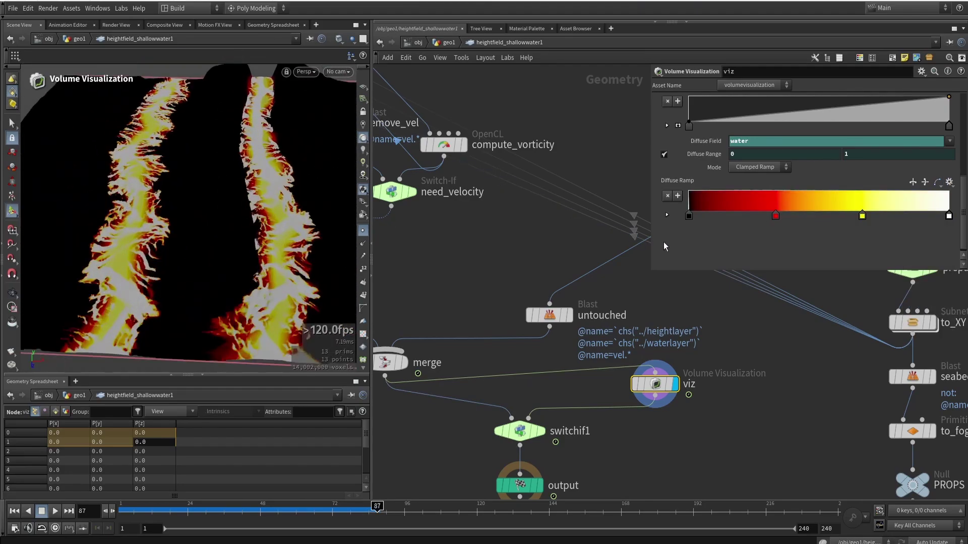
# Recolor the Diffuse Ramp's first, black point to a dark reddish brown of about R 0.088, G 0.0535, B 0.0535.
pyautogui.doubleClick(688, 215)
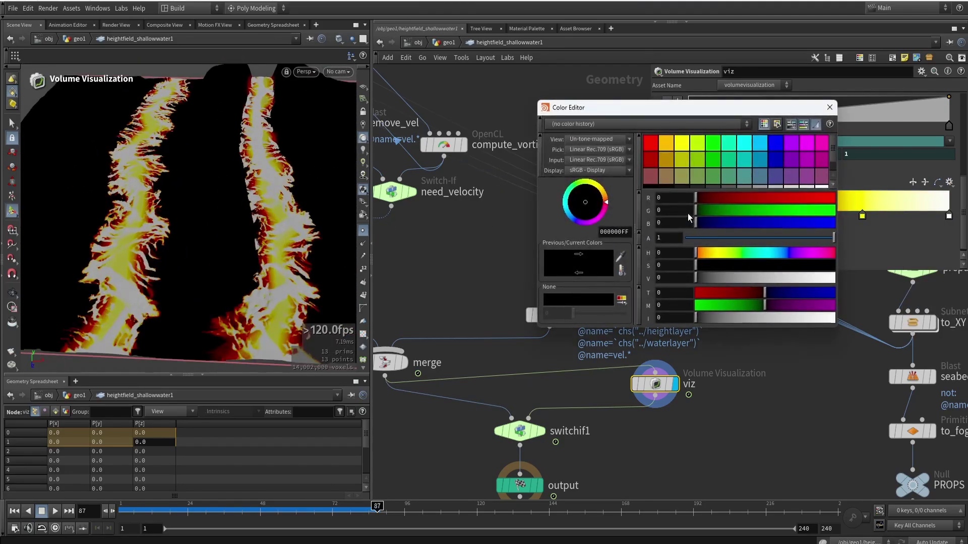
pyautogui.click(754, 268)
pyautogui.moveTo(711, 281); pyautogui.dragTo(707, 279)
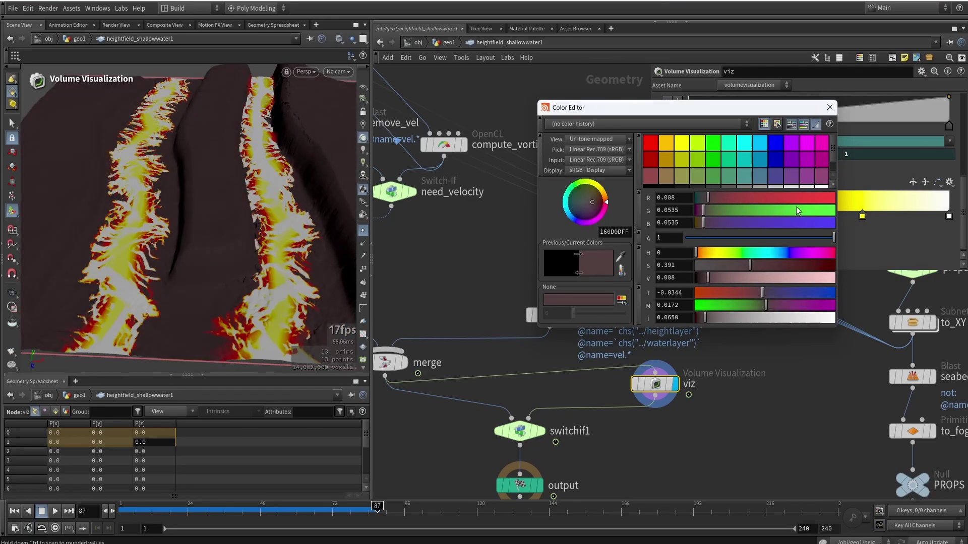
pyautogui.click(829, 107)
pyautogui.scroll(-3, 233, 194)
pyautogui.keyDown('alt'); pyautogui.moveTo(233, 195); pyautogui.dragTo(218, 192); pyautogui.keyUp('alt')
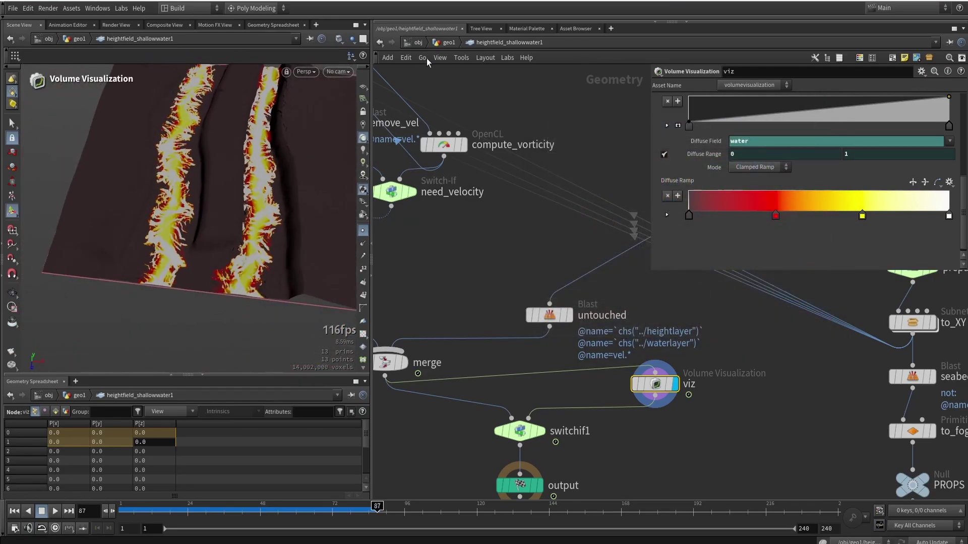
# Return to the geo1 network and set the solver's Visualize Range maximum to 5.
pyautogui.click(439, 44)
pyautogui.click(721, 128)
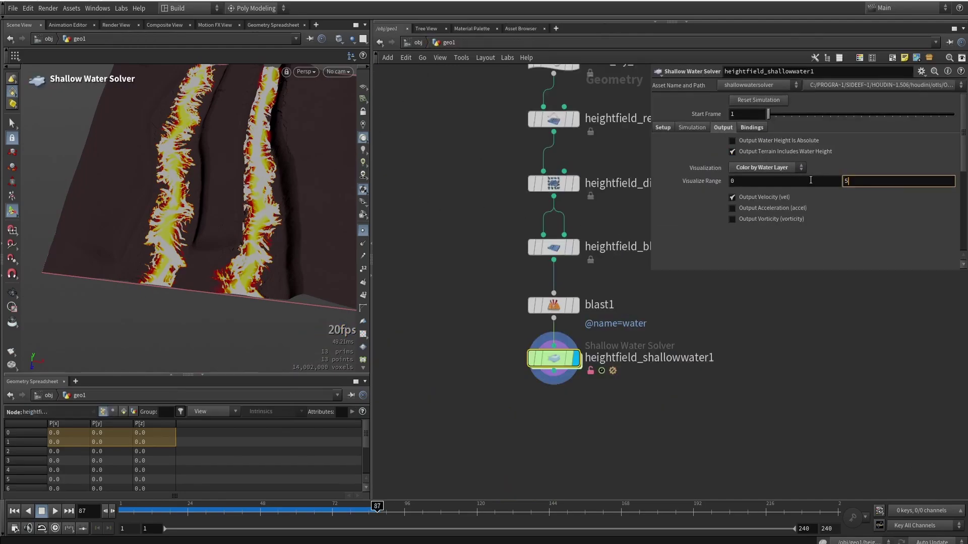
pyautogui.press('Return')
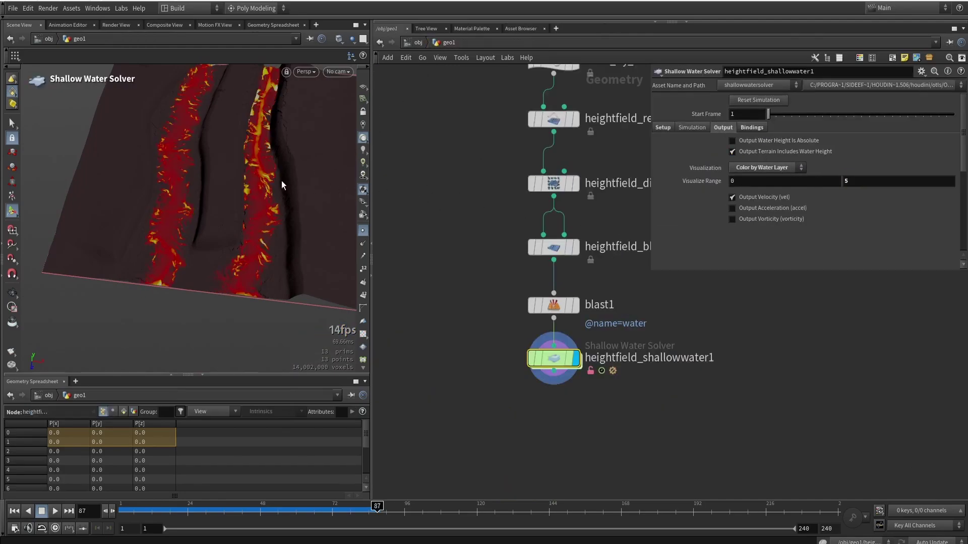
# Scrub the simulation forward to frame 112 and examine the lava coloring up close.
pyautogui.keyDown('alt'); pyautogui.moveTo(281, 185); pyautogui.dragTo(302, 158); pyautogui.keyUp('alt')
pyautogui.scroll(3, 198, 183)
pyautogui.keyDown('alt'); pyautogui.moveTo(192, 181); pyautogui.dragTo(298, 201); pyautogui.keyUp('alt')
pyautogui.moveTo(356, 511); pyautogui.dragTo(454, 505)
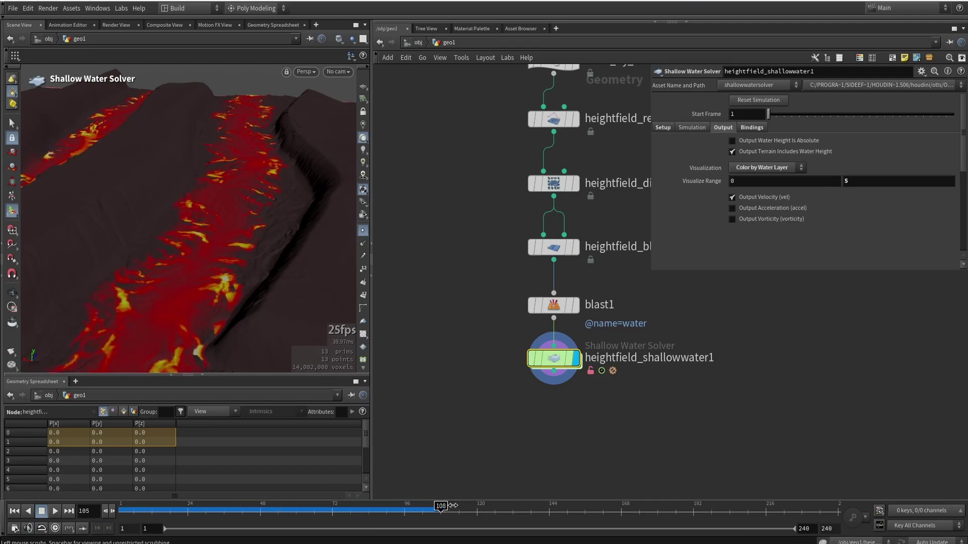
pyautogui.keyDown('alt'); pyautogui.moveTo(182, 259); pyautogui.dragTo(221, 248, button='right'); pyautogui.keyUp('alt')
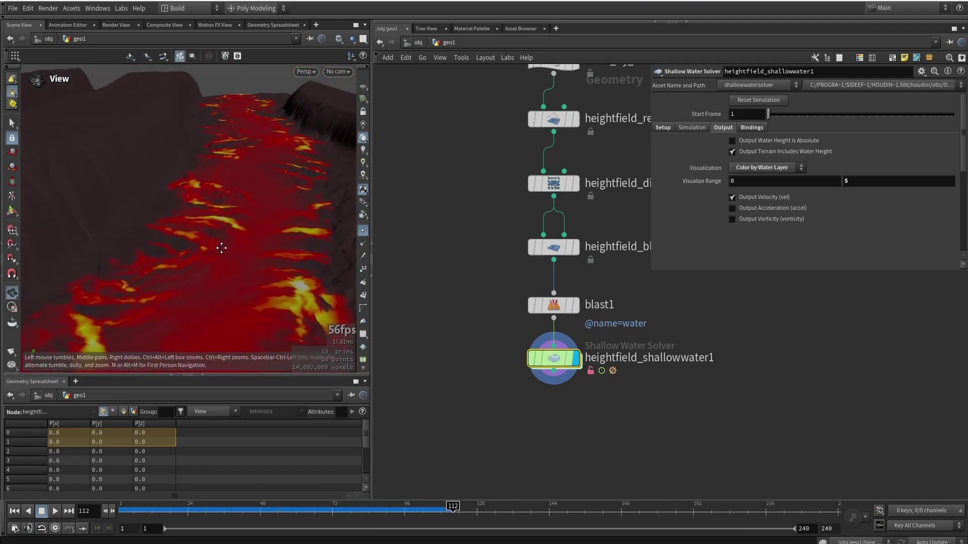
pyautogui.moveTo(222, 248); pyautogui.dragTo(244, 197)
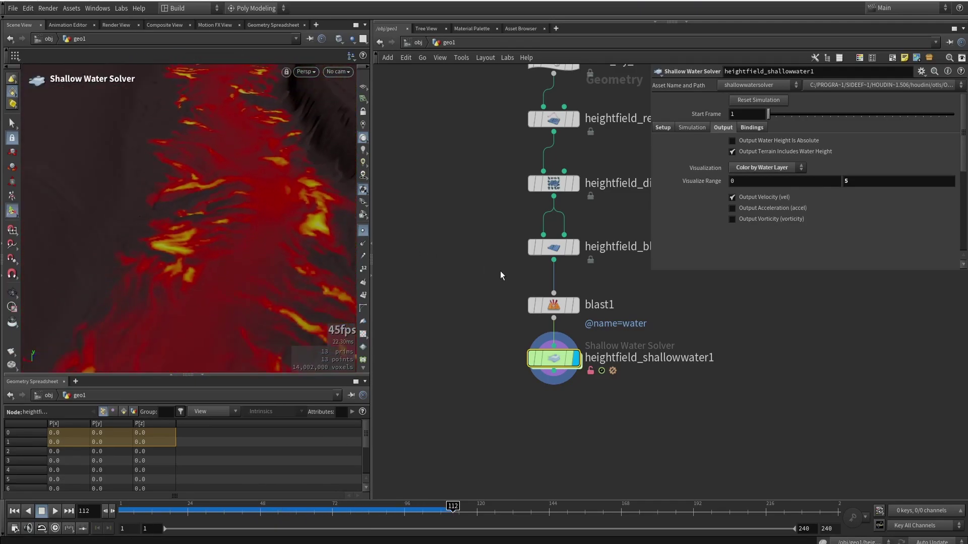
# Bypass the heightfield_blur2 node and replay the simulation from frame 1 to frame 68.
pyautogui.moveTo(500, 276); pyautogui.dragTo(438, 291, button='middle')
pyautogui.click(470, 263)
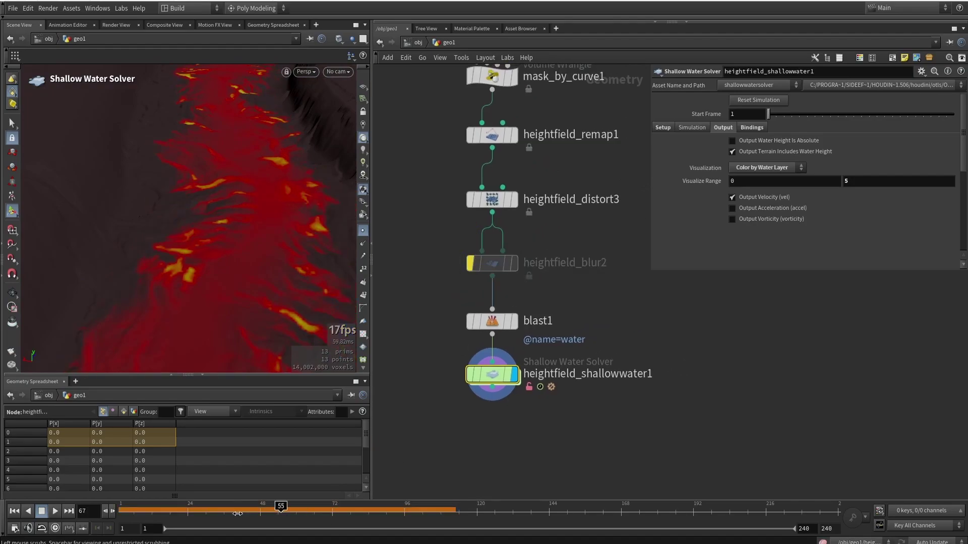
pyautogui.moveTo(238, 514); pyautogui.dragTo(119, 513)
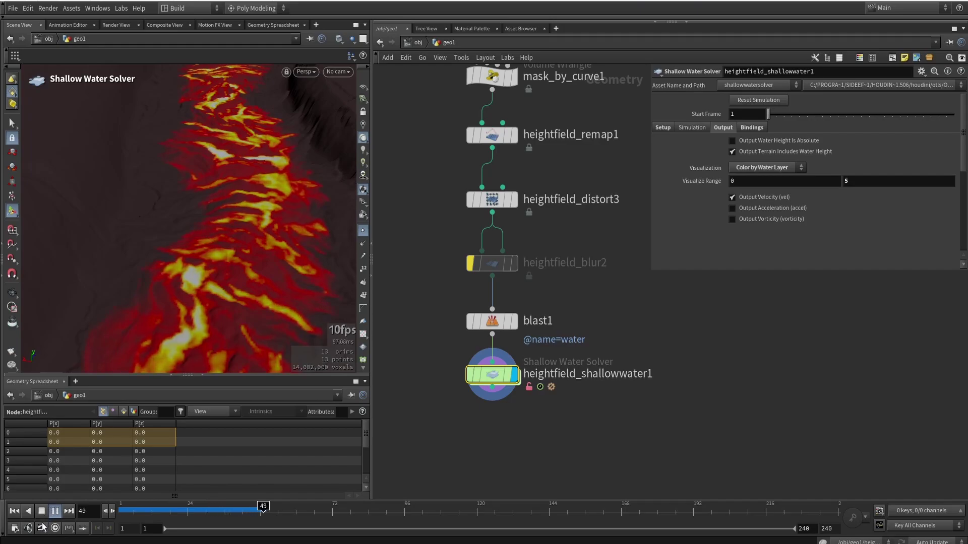
pyautogui.click(43, 512)
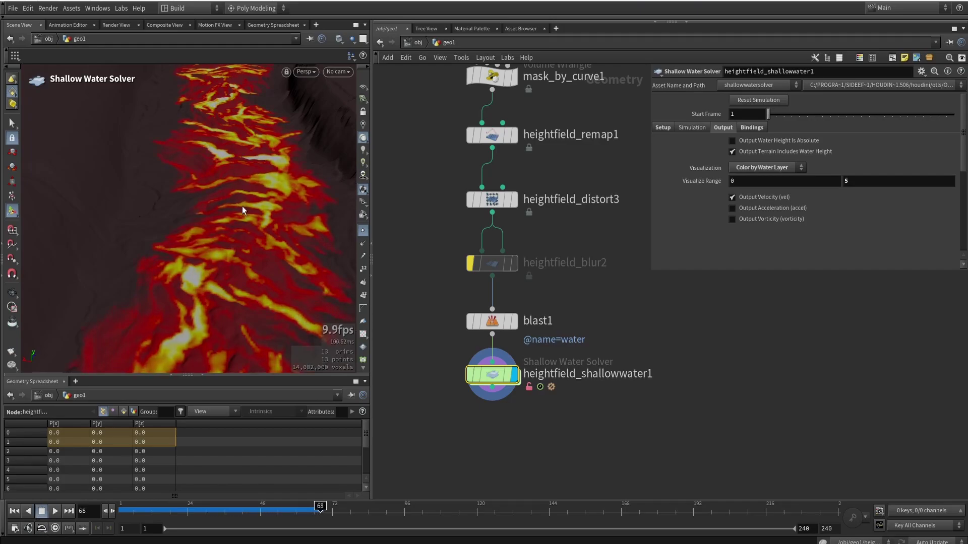
# Examine the unblurred lava flow in both channels from several angles and distances.
pyautogui.keyDown('alt'); pyautogui.moveTo(242, 207); pyautogui.dragTo(261, 207); pyautogui.keyUp('alt')
pyautogui.keyDown('alt'); pyautogui.moveTo(261, 208); pyautogui.dragTo(235, 199, button='right'); pyautogui.keyUp('alt')
pyautogui.keyDown('alt'); pyautogui.moveTo(236, 198); pyautogui.dragTo(365, 234); pyautogui.keyUp('alt')
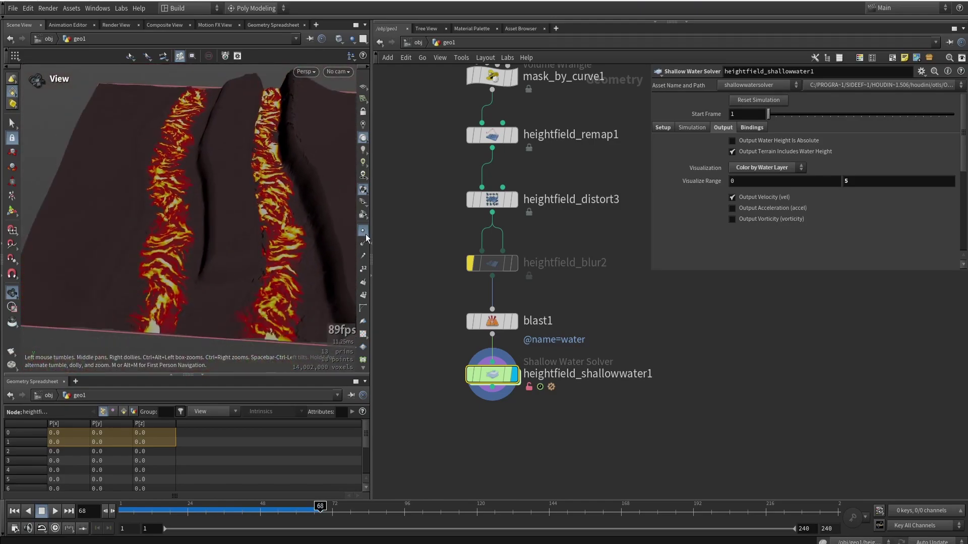
pyautogui.moveTo(325, 195); pyautogui.dragTo(116, 262)
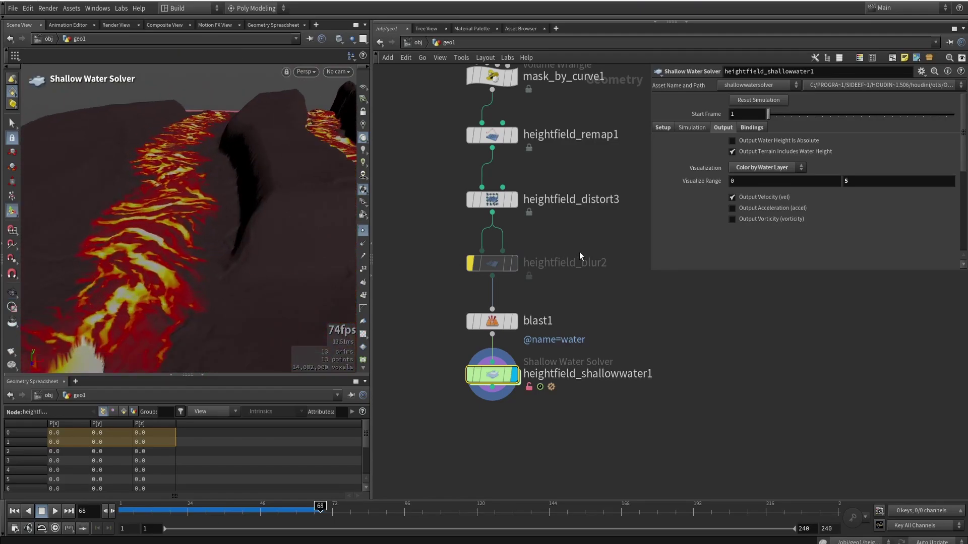
# Add a HeightField Noise node beside heightfield_blur2 and wire both outputs of heightfield_distort3 into it.
pyautogui.press('Tab')
pyautogui.write('noise')
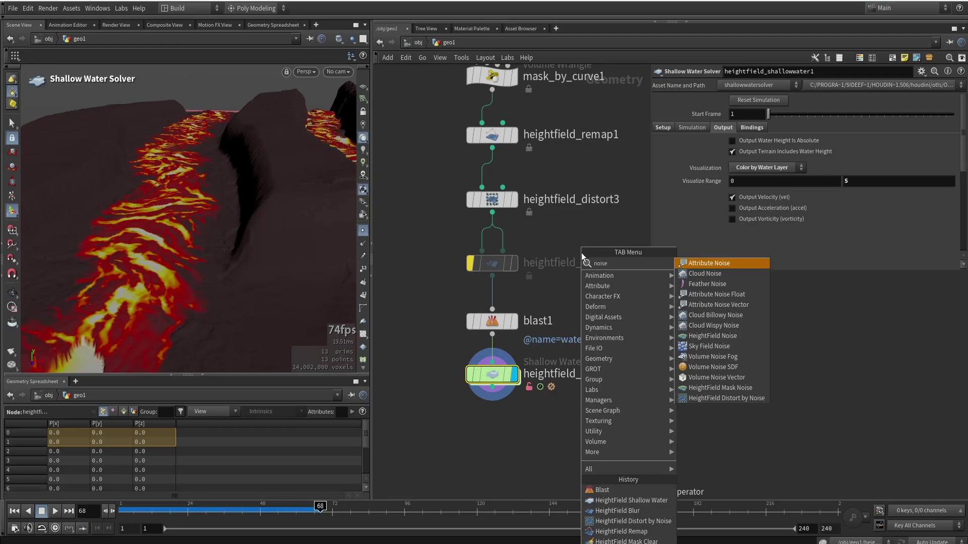
pyautogui.click(707, 343)
pyautogui.click(570, 272)
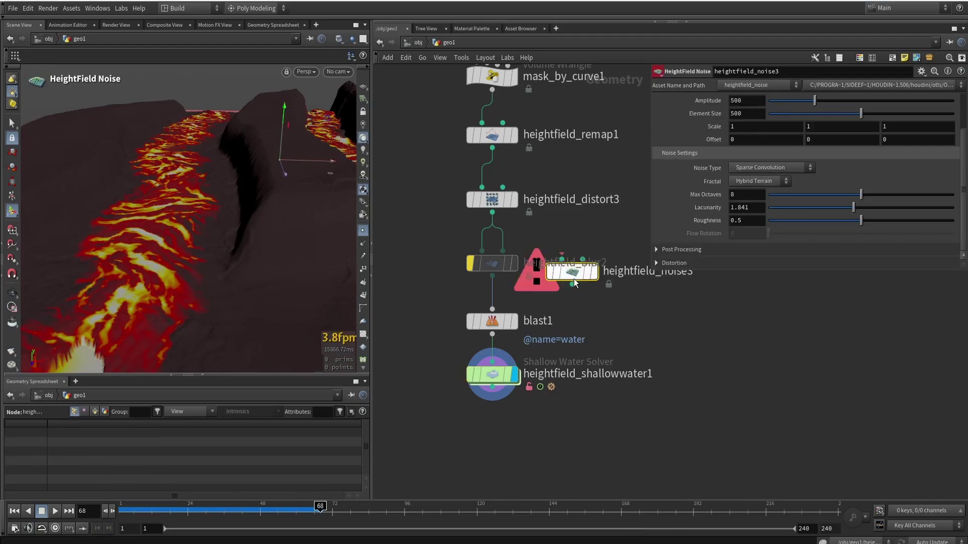
pyautogui.moveTo(570, 272); pyautogui.dragTo(492, 212)
pyautogui.click(493, 212)
pyautogui.click(568, 250)
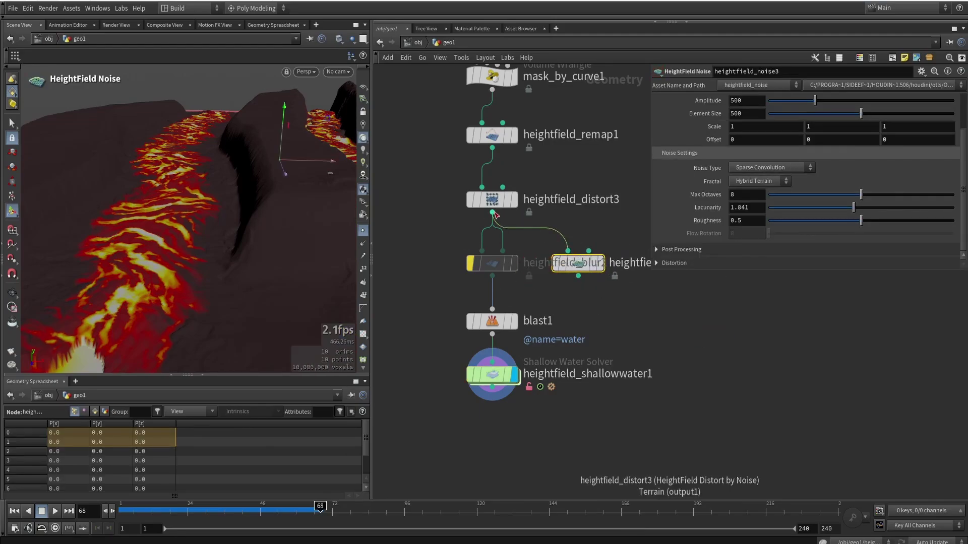
pyautogui.click(494, 375)
# Add a Convert HeightField node below heightfield_shallowwater1, wire the solver's terrain output into it and display the result.
pyautogui.keyDown('alt'); pyautogui.moveTo(211, 217); pyautogui.dragTo(208, 236); pyautogui.keyUp('alt')
pyautogui.scroll(5, 209, 237)
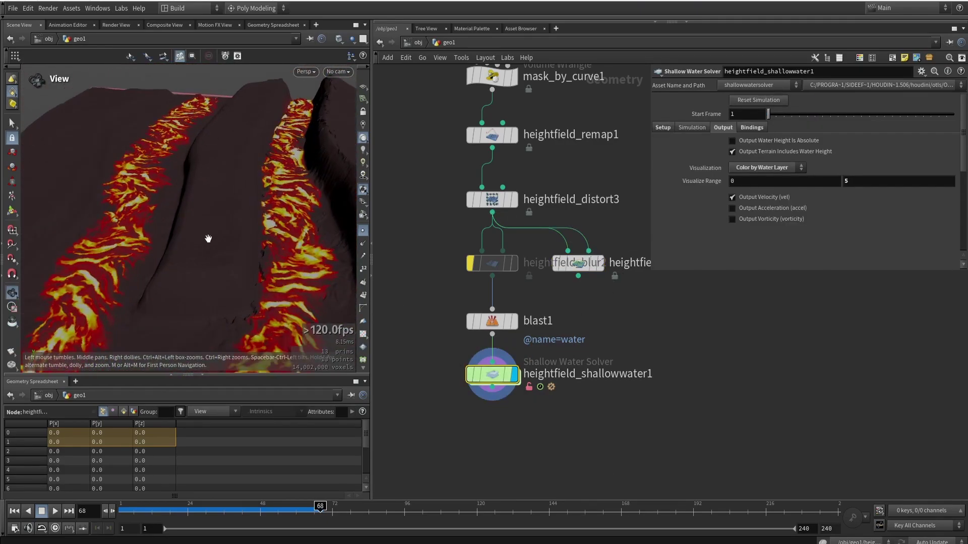
pyautogui.press('Escape')
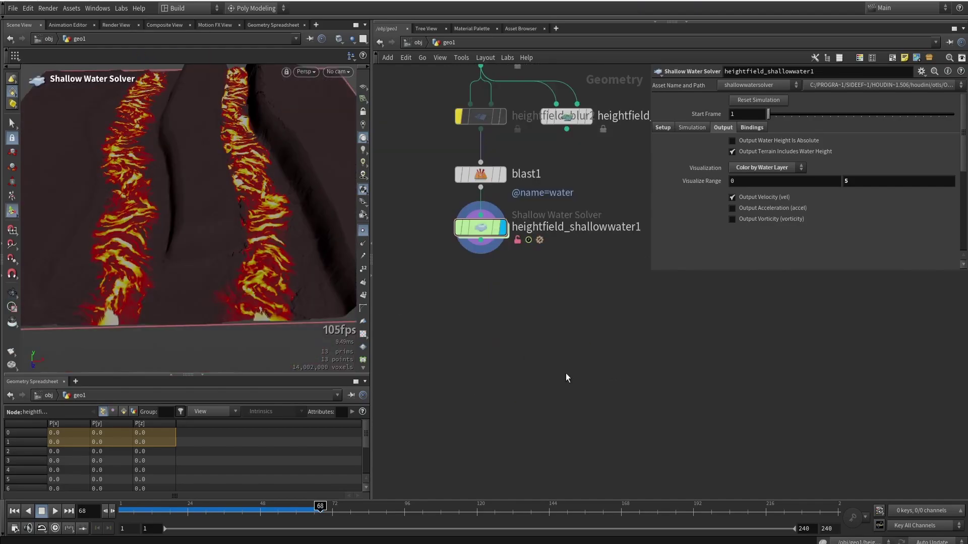
pyautogui.moveTo(250, 212)
pyautogui.keyDown('alt'); pyautogui.mouseDown()
pyautogui.moveTo(264, 189)
pyautogui.moveTo(260, 212)
pyautogui.mouseUp(); pyautogui.keyUp('alt')
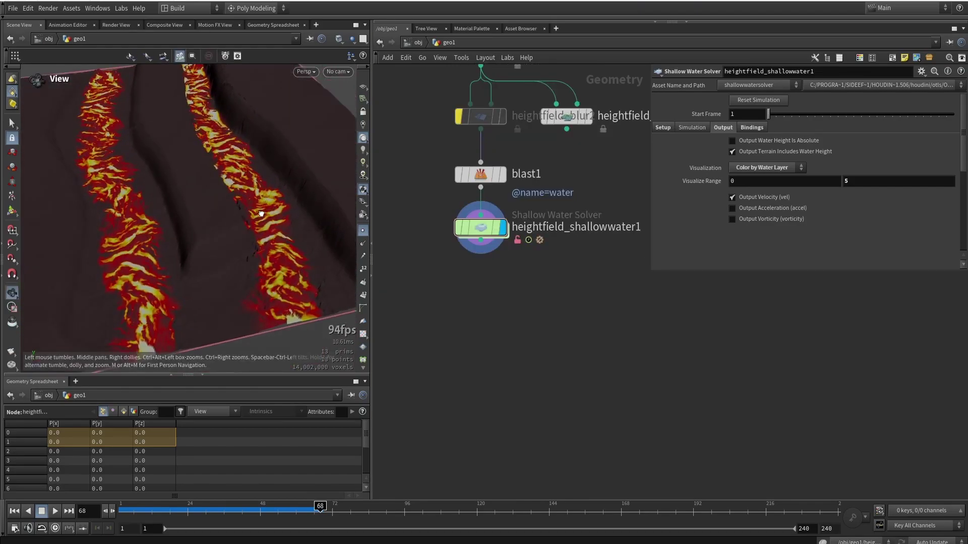
pyautogui.moveTo(653, 275); pyautogui.dragTo(653, 218)
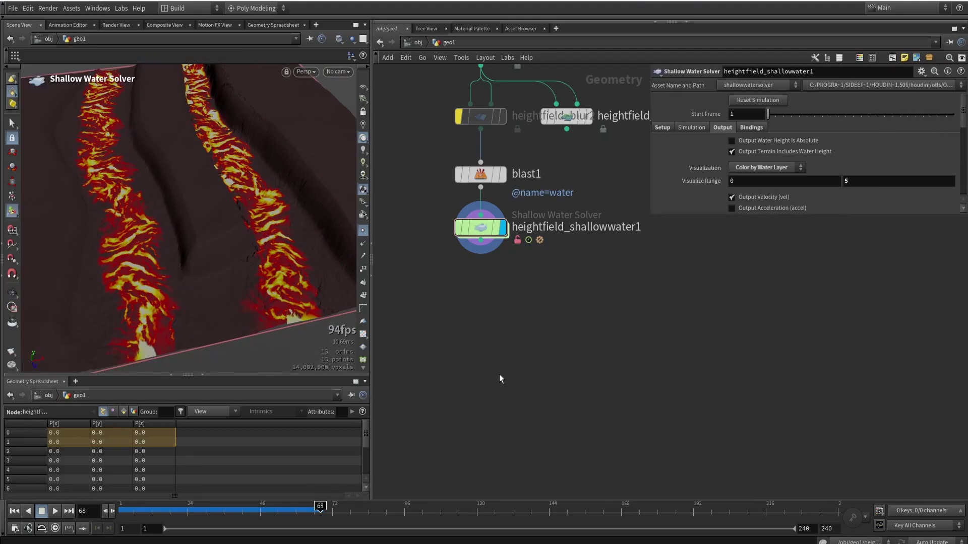
pyautogui.press('Tab')
pyautogui.write('convert')
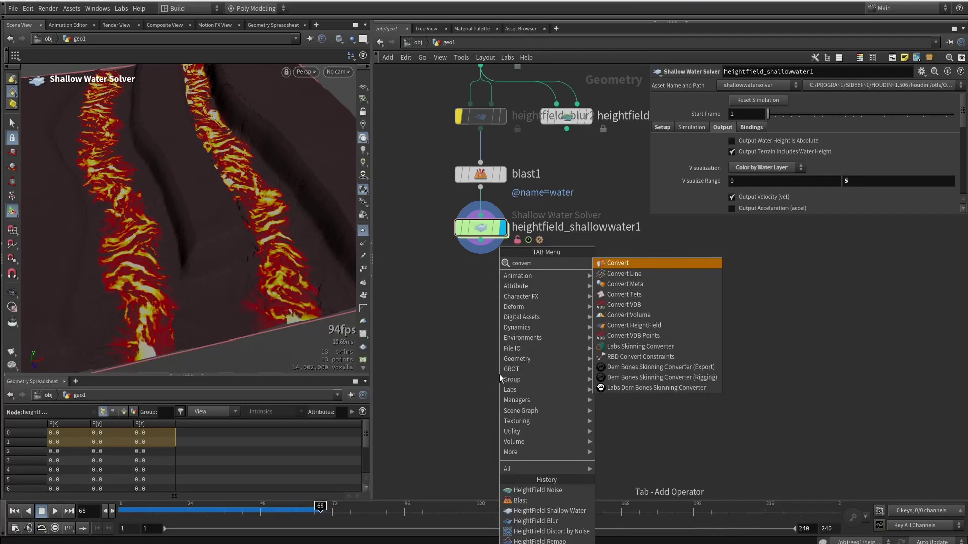
pyautogui.click(634, 325)
pyautogui.click(531, 361)
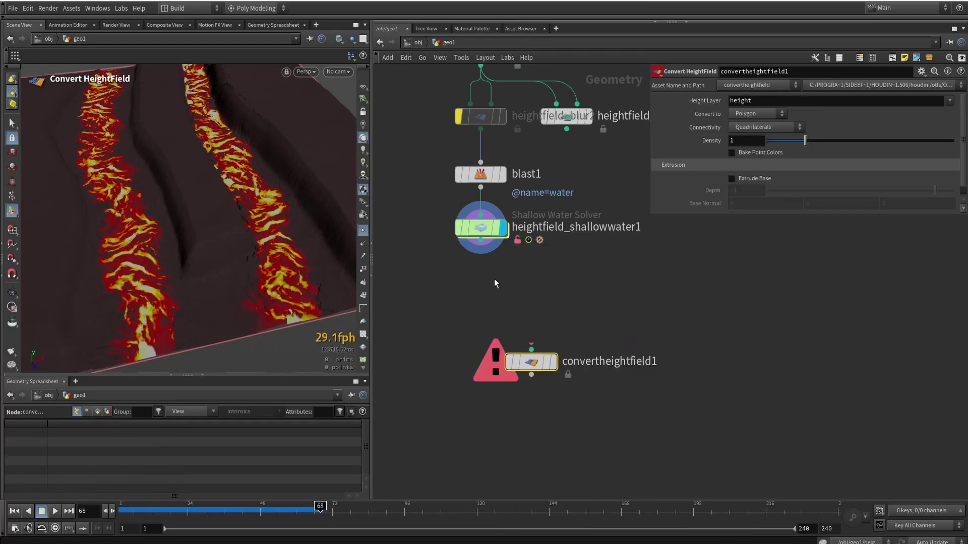
pyautogui.moveTo(481, 240); pyautogui.dragTo(484, 415)
pyautogui.click(552, 365)
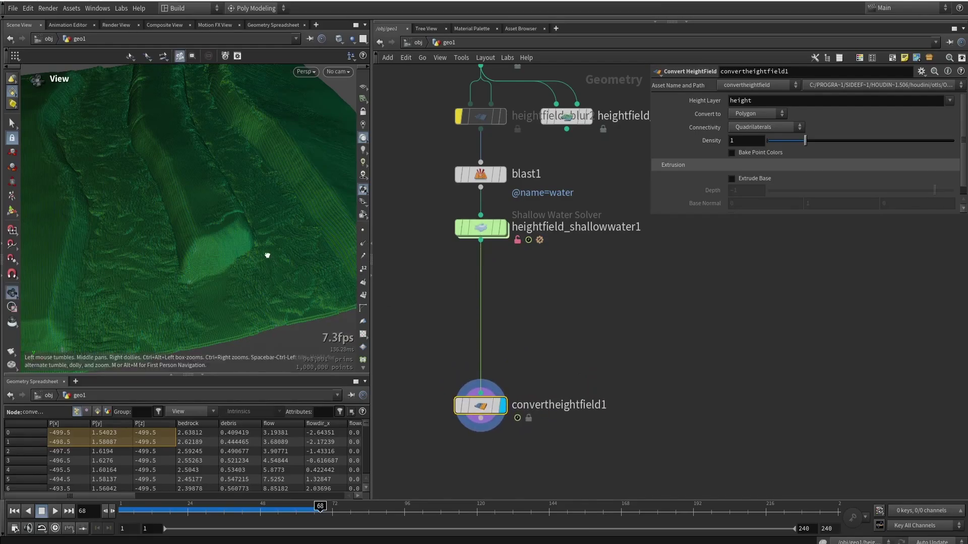
# Examine the converted polygon terrain in shaded and wireframe display, from an overview down to the channel details.
pyautogui.moveTo(268, 253)
pyautogui.mouseDown()
pyautogui.moveTo(331, 239)
pyautogui.moveTo(268, 222)
pyautogui.moveTo(261, 298)
pyautogui.moveTo(276, 214)
pyautogui.moveTo(246, 219)
pyautogui.moveTo(207, 201)
pyautogui.moveTo(171, 243)
pyautogui.mouseUp()
pyautogui.click(362, 244)
pyautogui.press('w')
pyautogui.scroll(10, 273, 220)
pyautogui.scroll(-10, 275, 232)
pyautogui.press('w')
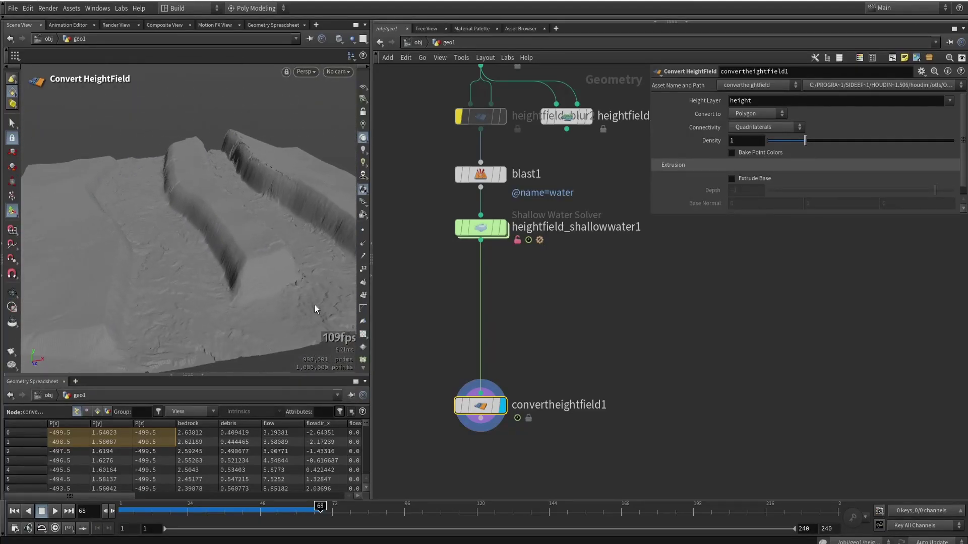
pyautogui.moveTo(315, 305)
pyautogui.keyDown('alt'); pyautogui.mouseDown()
pyautogui.moveTo(237, 240)
pyautogui.moveTo(249, 243)
pyautogui.moveTo(200, 254)
pyautogui.moveTo(166, 229)
pyautogui.moveTo(242, 248)
pyautogui.mouseUp(); pyautogui.keyUp('alt')
pyautogui.press('w')
pyautogui.press('w')
pyautogui.moveTo(242, 249); pyautogui.dragTo(256, 239, button='right')
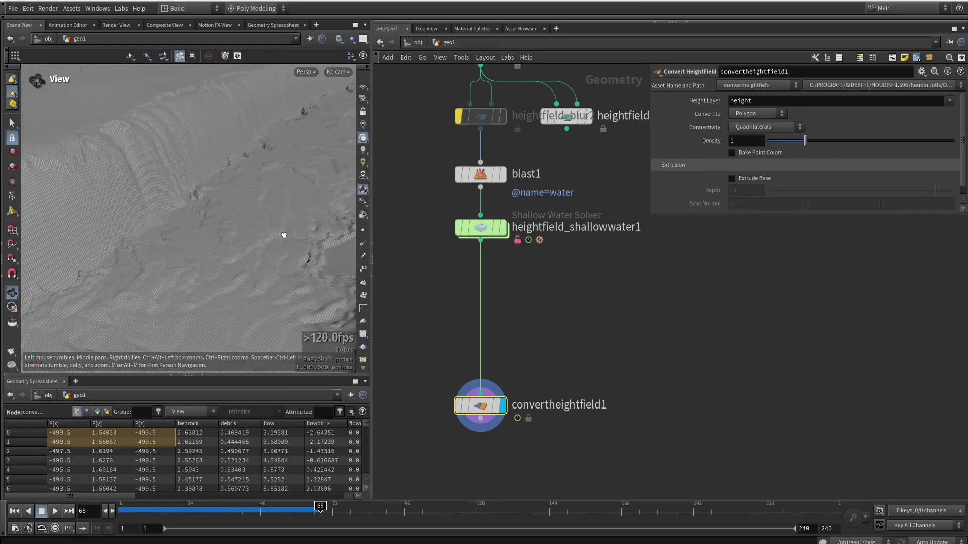
pyautogui.keyDown('alt'); pyautogui.moveTo(284, 235); pyautogui.dragTo(285, 252); pyautogui.keyUp('alt')
pyautogui.keyDown('alt'); pyautogui.moveTo(285, 252); pyautogui.dragTo(204, 210, button='right'); pyautogui.keyUp('alt')
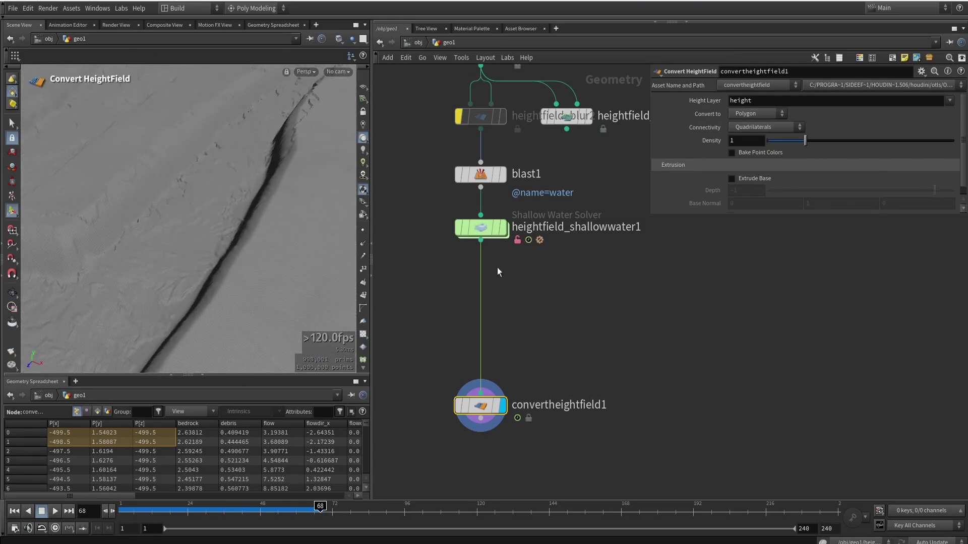
# Move convertheightfield1 aside, well below the shallow water solver, to free space in the network.
pyautogui.moveTo(649, 217); pyautogui.dragTo(632, 241)
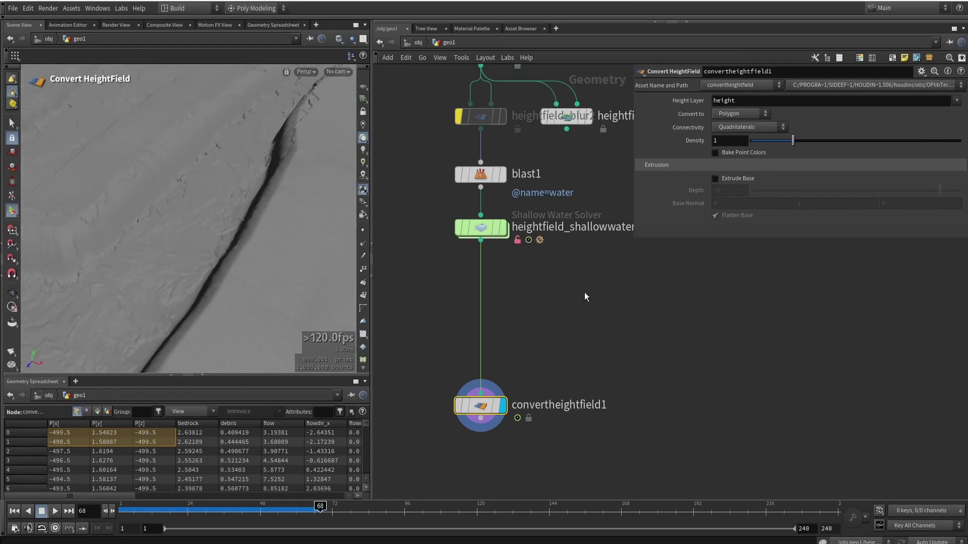
pyautogui.moveTo(535, 358); pyautogui.dragTo(580, 222, button='middle')
pyautogui.scroll(-3, 580, 222)
pyautogui.moveTo(543, 256); pyautogui.dragTo(438, 400)
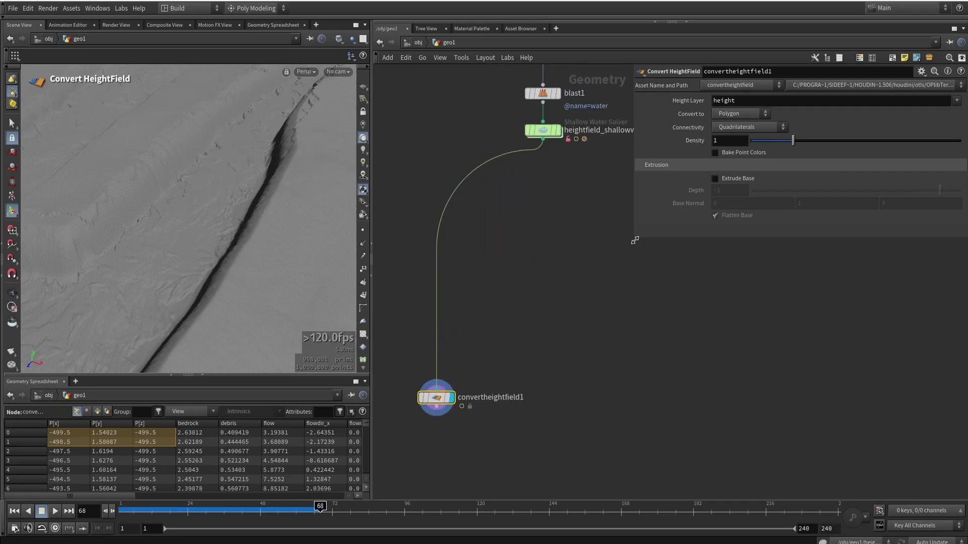
pyautogui.moveTo(635, 241); pyautogui.dragTo(706, 189)
pyautogui.moveTo(650, 221); pyautogui.dragTo(602, 341, button='middle')
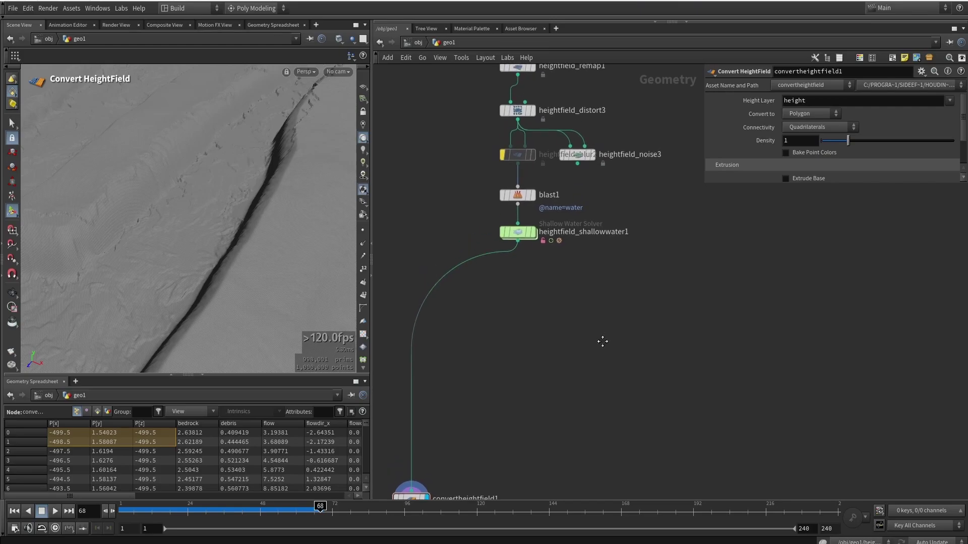
# Display and select heightfield_shallowwater1 again to view the lava flow in both channels.
pyautogui.scroll(-2, 558, 316)
pyautogui.scroll(4, 560, 252)
pyautogui.click(563, 238)
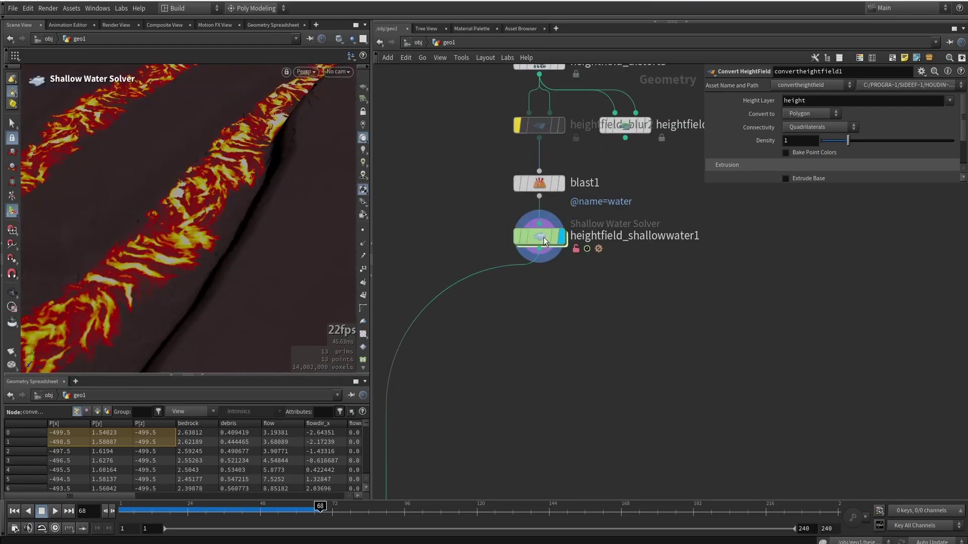
pyautogui.click(544, 237)
pyautogui.moveTo(152, 211)
pyautogui.keyDown('alt'); pyautogui.mouseDown()
pyautogui.moveTo(265, 211)
pyautogui.moveTo(302, 237)
pyautogui.mouseUp(); pyautogui.keyUp('alt')
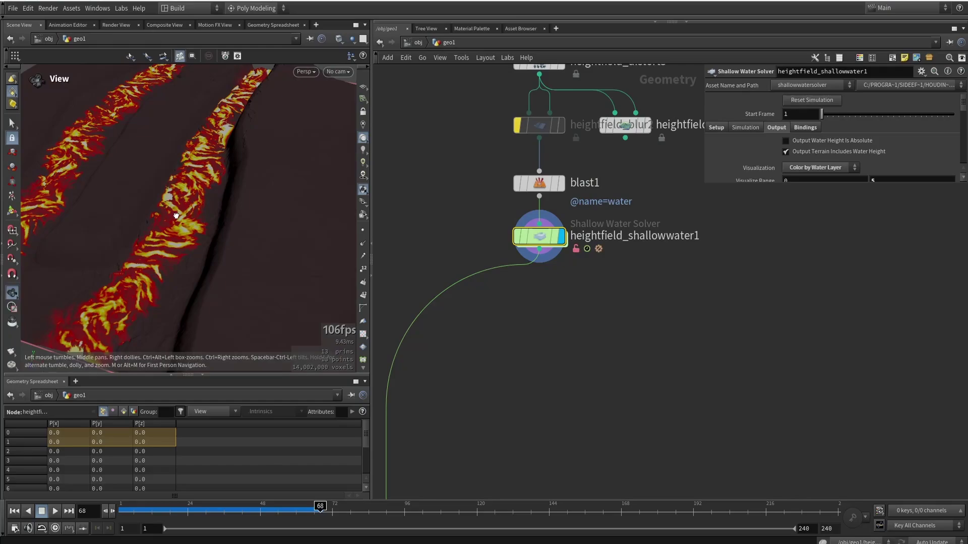
pyautogui.press('Return')
# Add a Grid node near the shallow water solver and set its size to 1000 by 1000.
pyautogui.press('Tab')
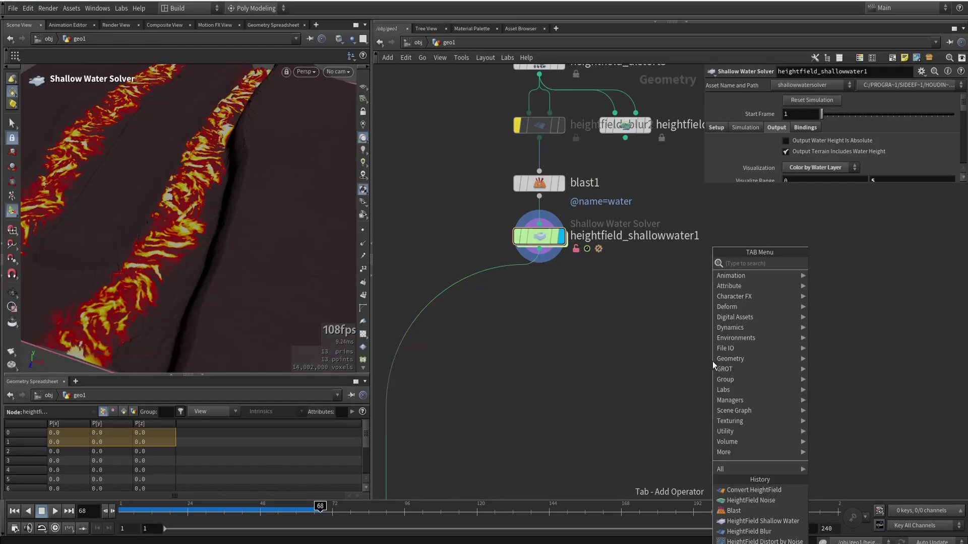
pyautogui.write('grid')
pyautogui.press('Return')
pyautogui.click(667, 345)
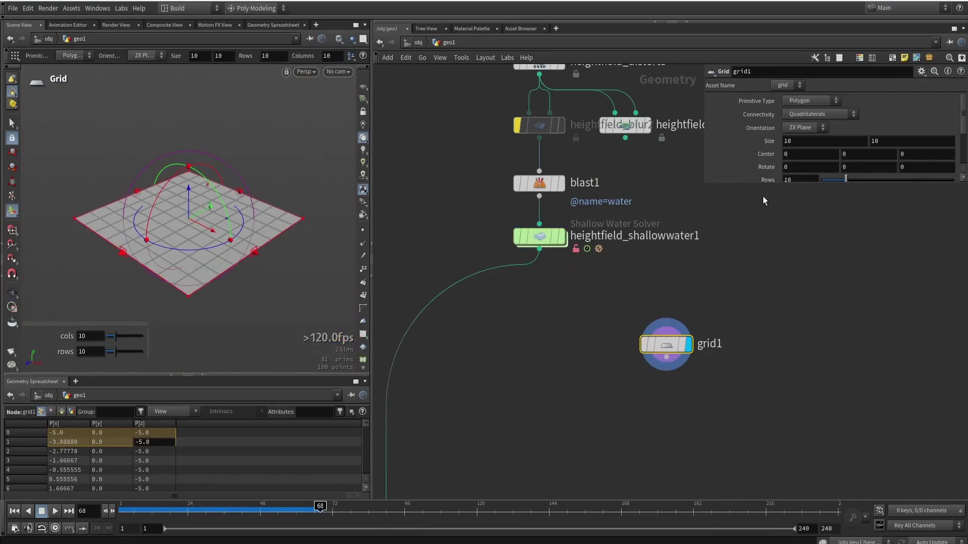
pyautogui.click(797, 141)
pyautogui.write('00')
pyautogui.click(892, 141)
pyautogui.write('00')
pyautogui.click(857, 297)
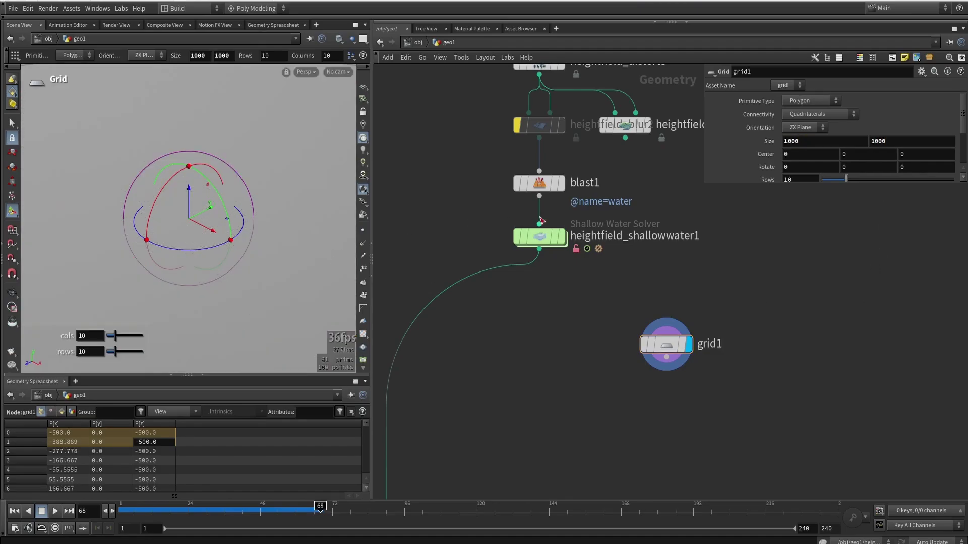
# Compare the extent of grid1 with the lava terrain by displaying the solver and the grid in turn.
pyautogui.click(560, 236)
pyautogui.hotkey('space', 'g')
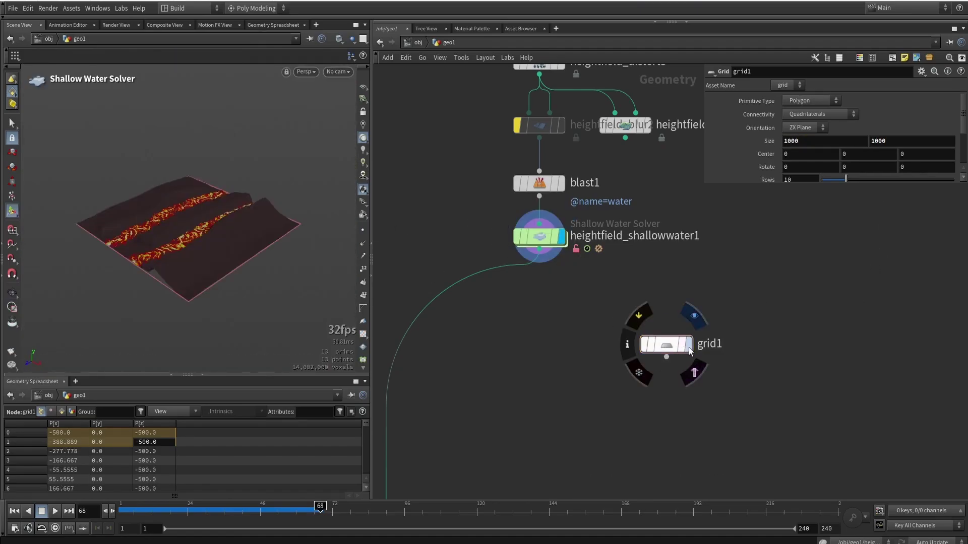
pyautogui.click(687, 346)
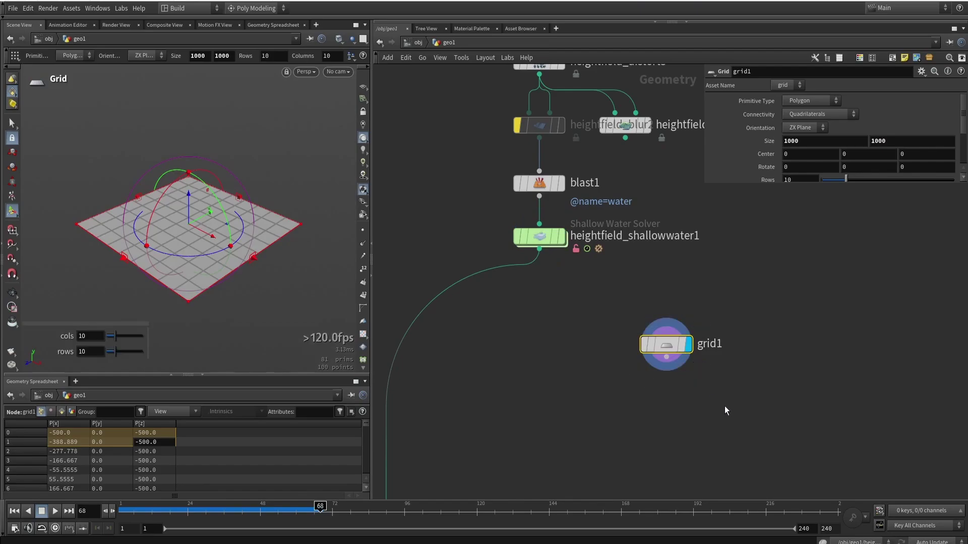
# Add a Scatter node below grid1, connected to the grid's output, and display the scattered points.
pyautogui.moveTo(724, 406); pyautogui.dragTo(685, 373, button='middle')
pyautogui.scroll(3, 656, 368)
pyautogui.press('Tab')
pyautogui.write('sca')
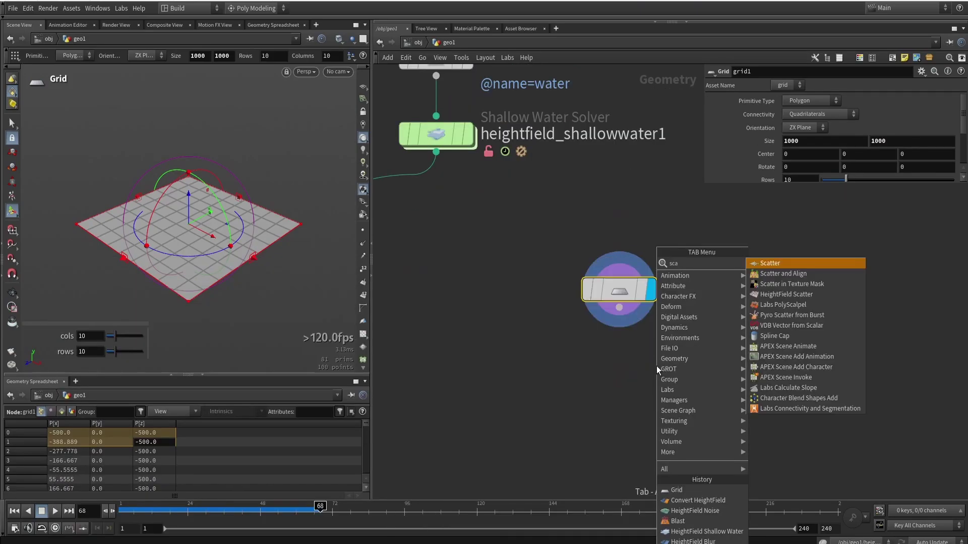
pyautogui.write('ter')
pyautogui.press('BackSpace')
pyautogui.press('BackSpace')
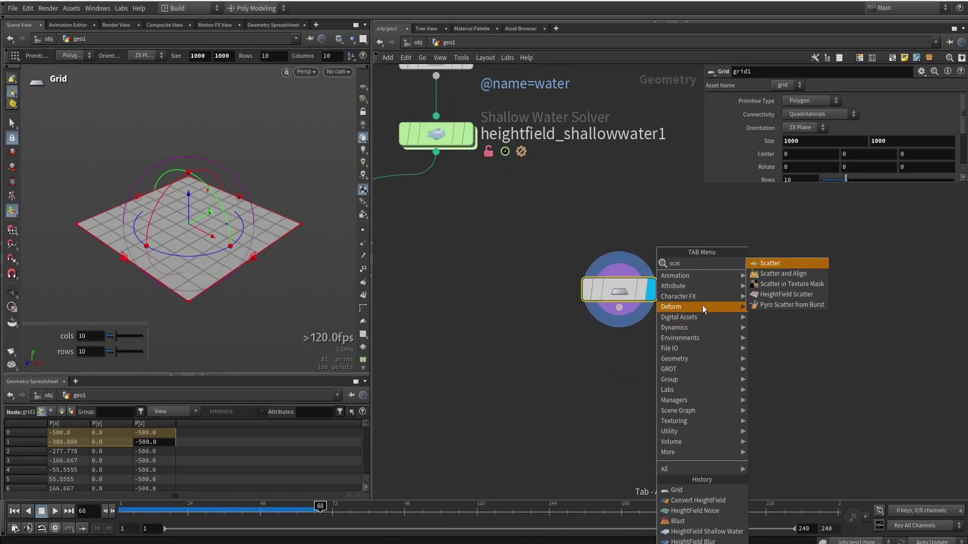
pyautogui.click(761, 263)
pyautogui.click(660, 341)
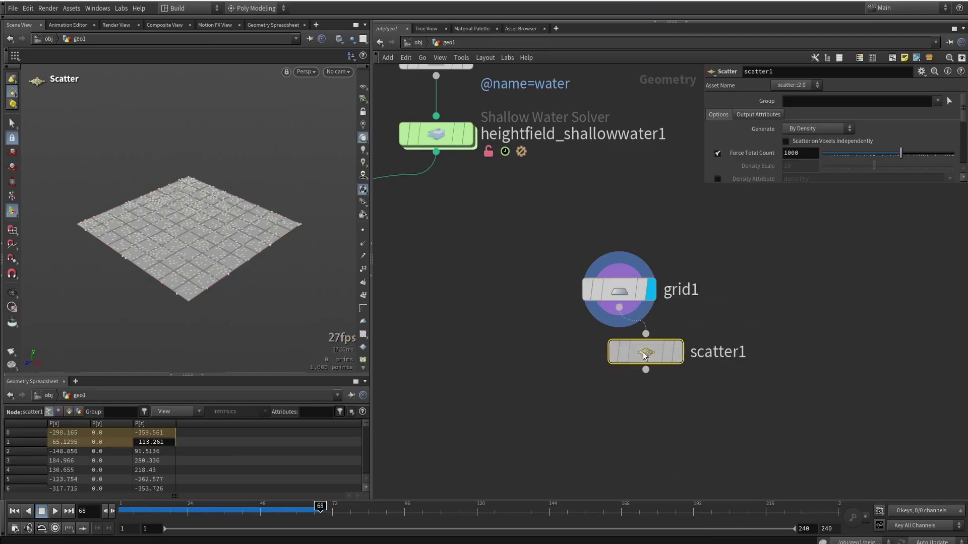
pyautogui.moveTo(643, 351); pyautogui.dragTo(639, 374)
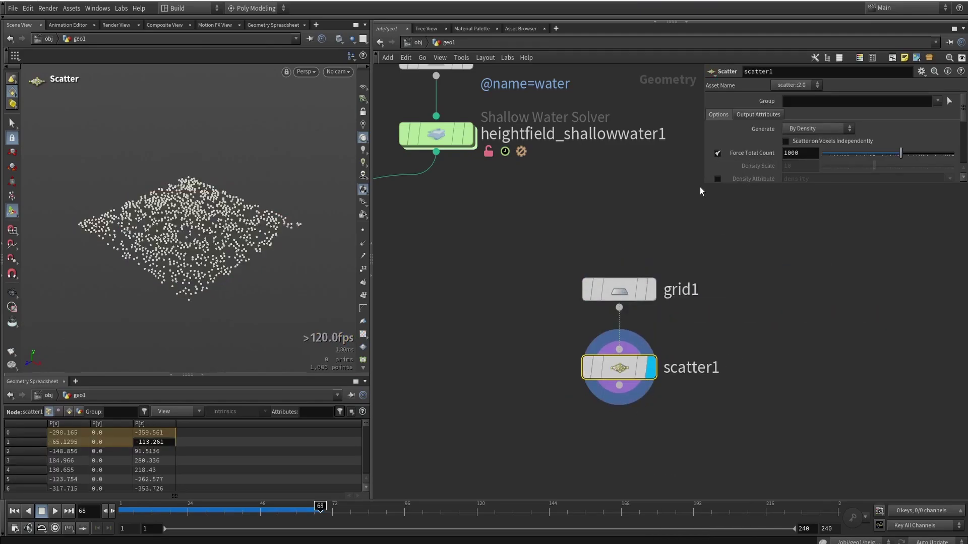
# Set the Force Total Count of scatter1 to 20000 points.
pyautogui.moveTo(702, 184); pyautogui.dragTo(651, 357)
pyautogui.moveTo(755, 153); pyautogui.dragTo(709, 160)
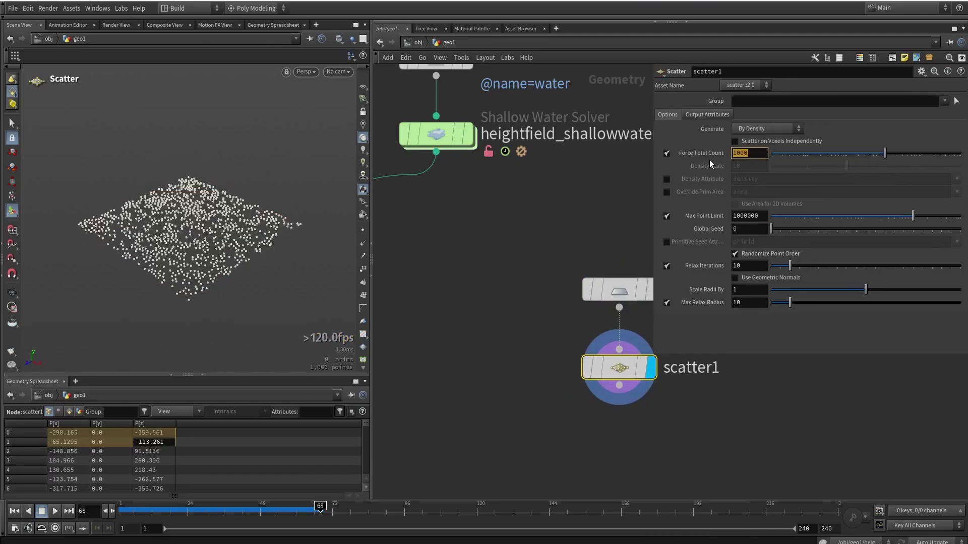
pyautogui.write('20000')
pyautogui.press('Return')
pyautogui.scroll(10, 201, 215)
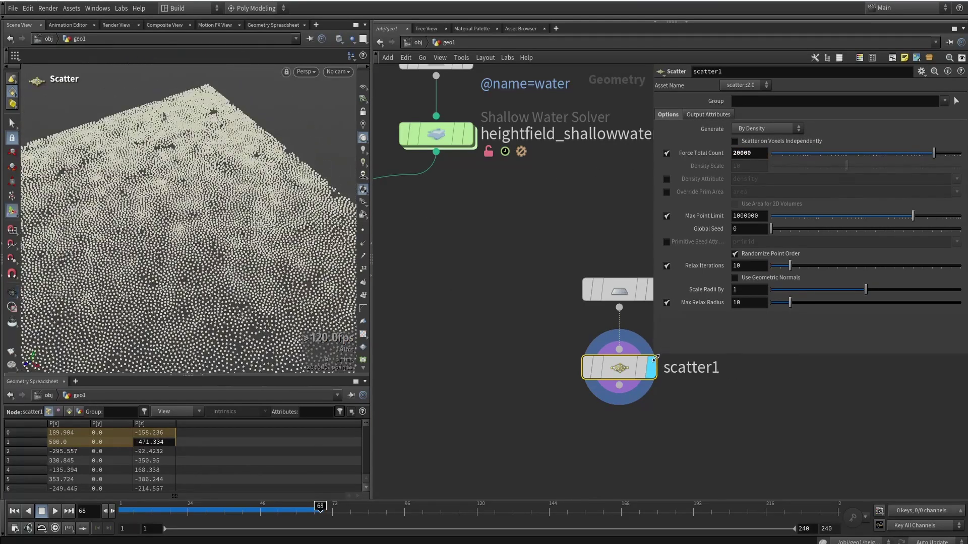
# Move grid1 and scatter1 together so they sit directly beneath heightfield_shallowwater1.
pyautogui.moveTo(654, 354); pyautogui.dragTo(809, 338)
pyautogui.scroll(-3, 555, 252)
pyautogui.moveTo(671, 343); pyautogui.dragTo(701, 297, button='middle')
pyautogui.scroll(-1, 700, 297)
pyautogui.keyDown('shift'); pyautogui.click(626, 233); pyautogui.keyUp('shift')
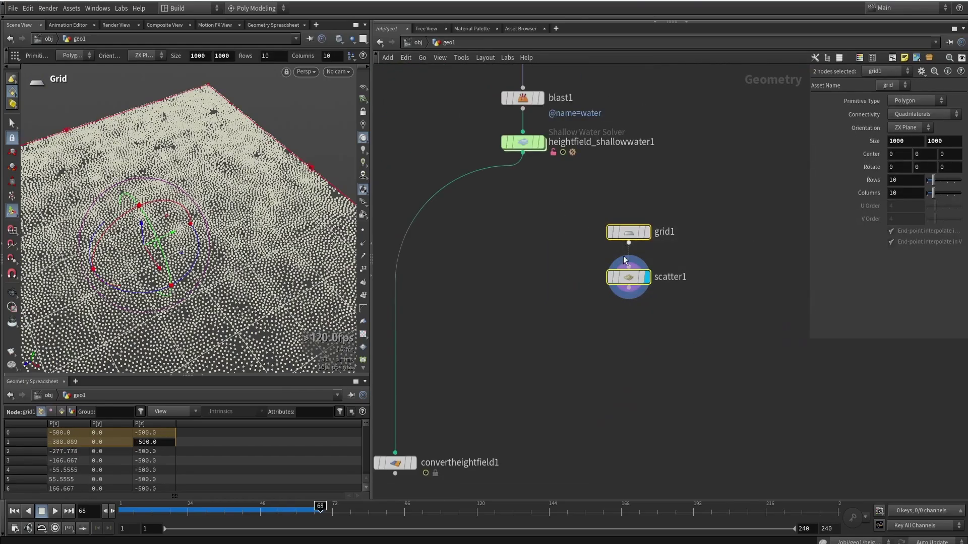
pyautogui.moveTo(630, 278); pyautogui.dragTo(525, 300)
pyautogui.click(655, 301)
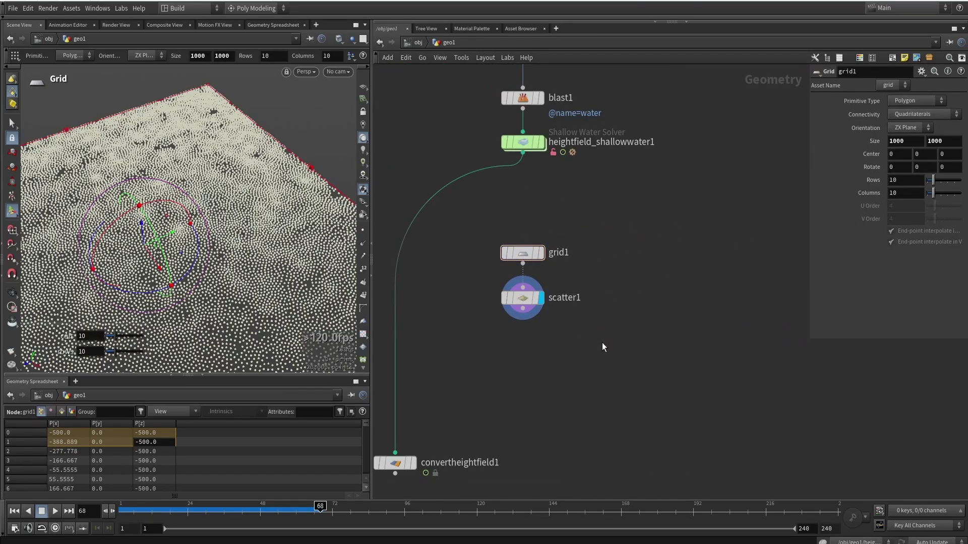
# Add a Volume Trail node to the network just below scatter1.
pyautogui.press('Tab')
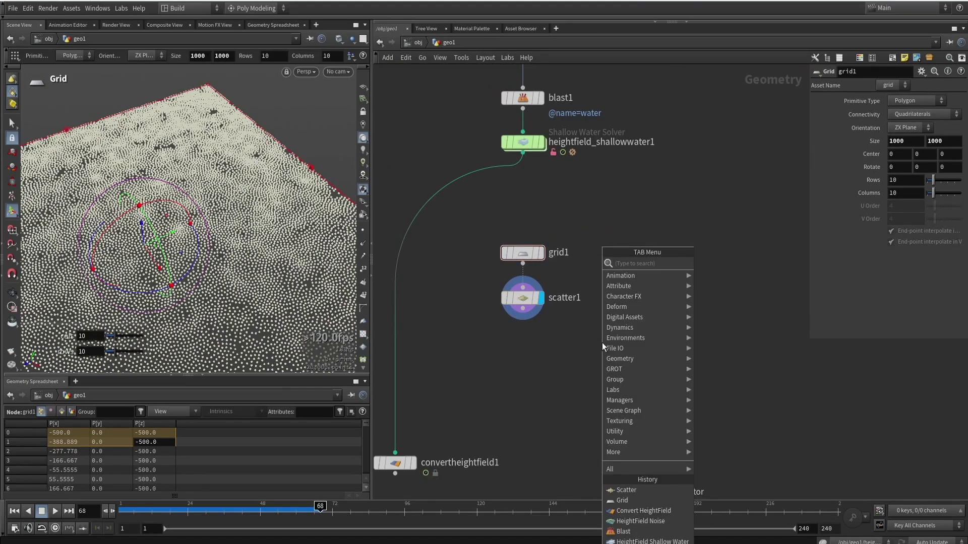
pyautogui.write('volume tr')
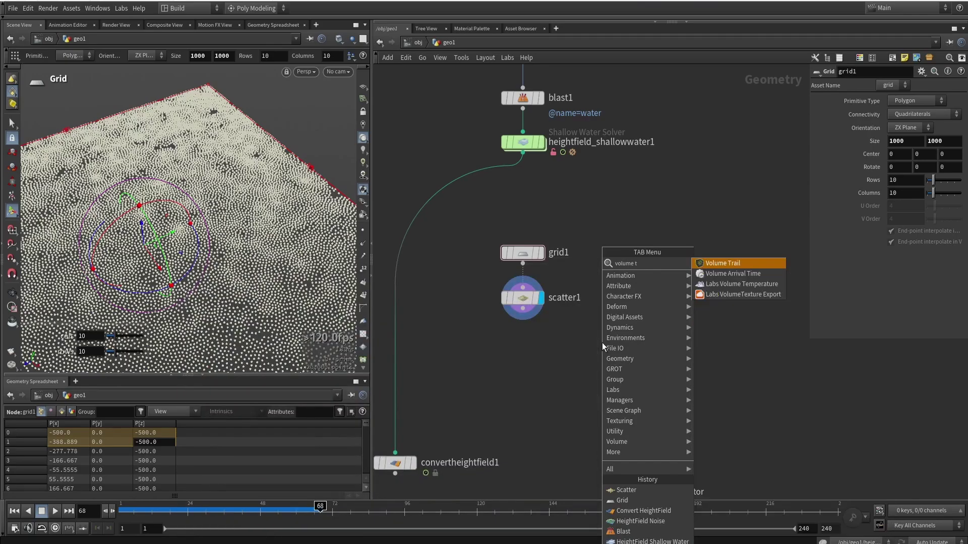
pyautogui.click(730, 263)
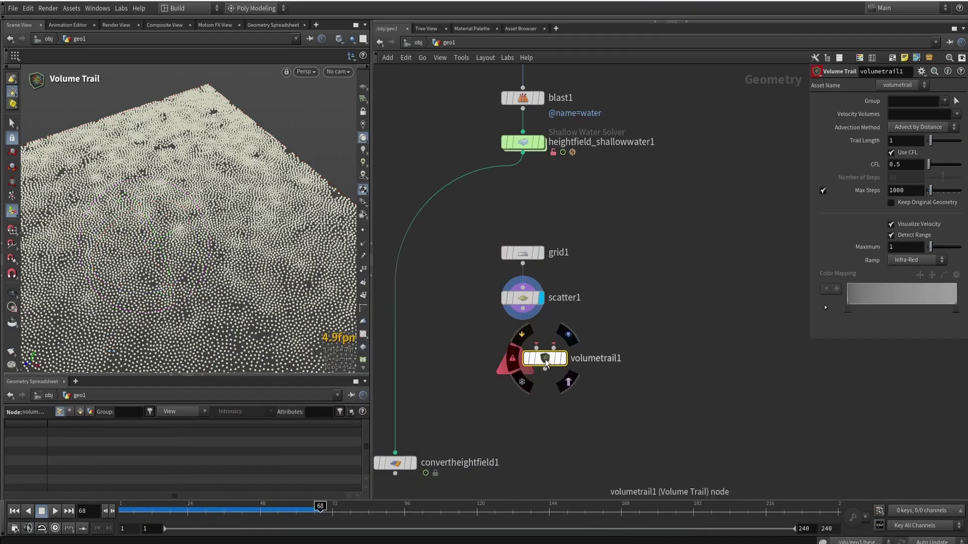
pyautogui.click(582, 362)
# Connect scatter1 to the first input of volumetrail1 and the output of heightfield_shallowwater1 to its second input.
pyautogui.scroll(3, 510, 341)
pyautogui.moveTo(530, 285); pyautogui.dragTo(638, 353)
pyautogui.scroll(-3, 610, 322)
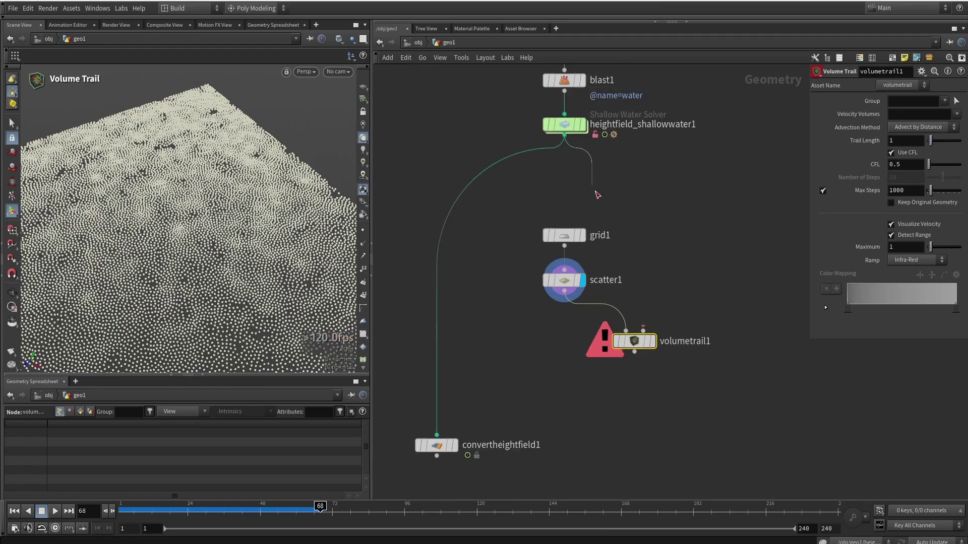
pyautogui.moveTo(564, 136); pyautogui.dragTo(642, 331)
pyautogui.scroll(3, 652, 344)
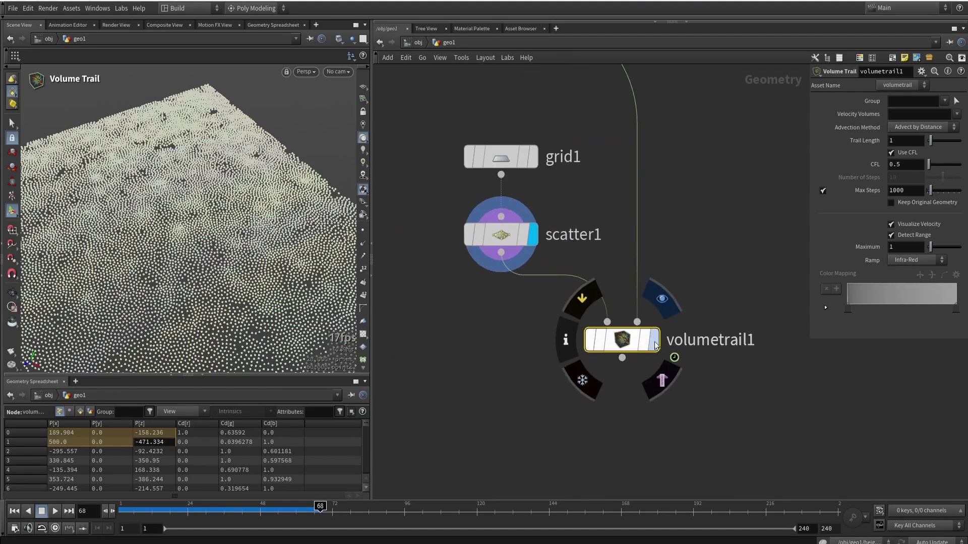
# Display volumetrail1 and nudge its node into place under the solver's connection.
pyautogui.click(654, 339)
pyautogui.press('Escape')
pyautogui.moveTo(265, 304); pyautogui.dragTo(119, 160)
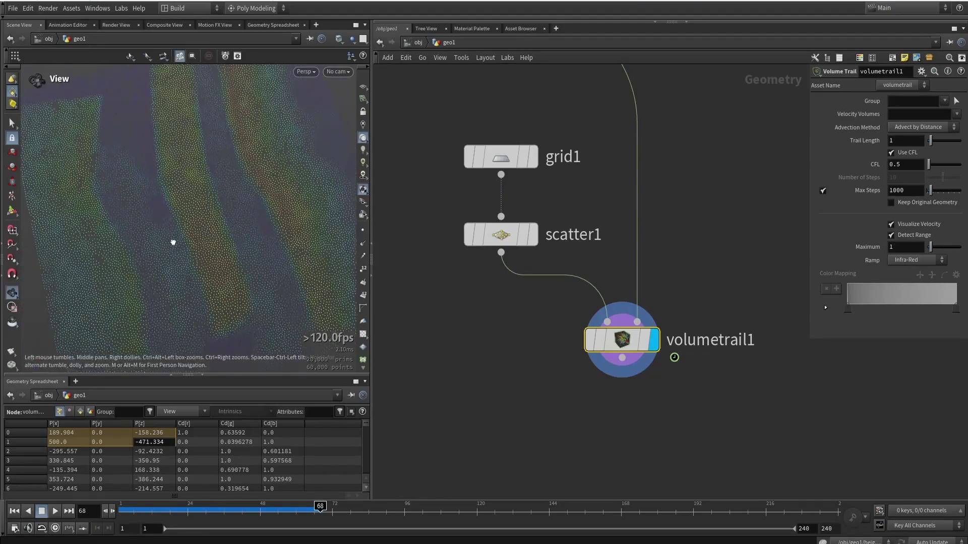
pyautogui.moveTo(172, 240); pyautogui.dragTo(155, 190)
pyautogui.press('Return')
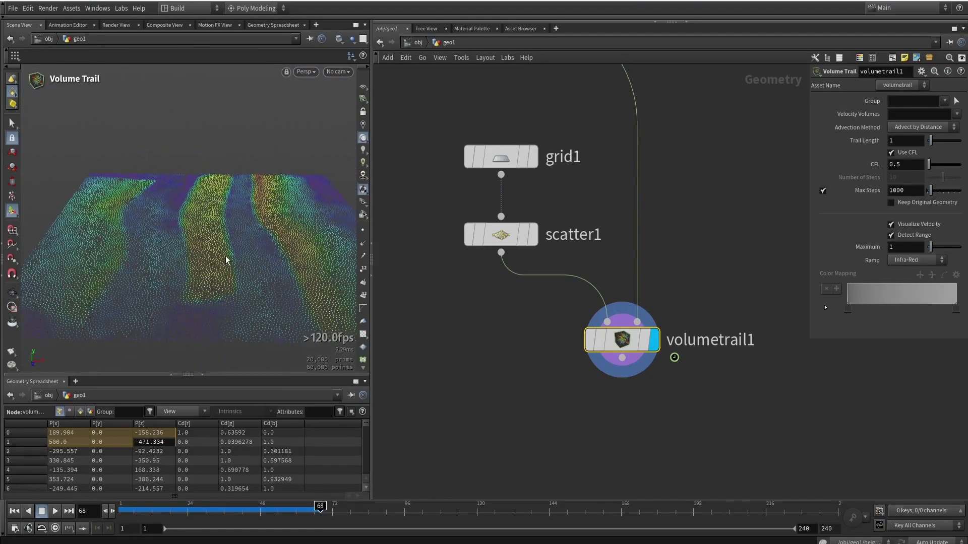
pyautogui.moveTo(631, 345); pyautogui.dragTo(610, 329)
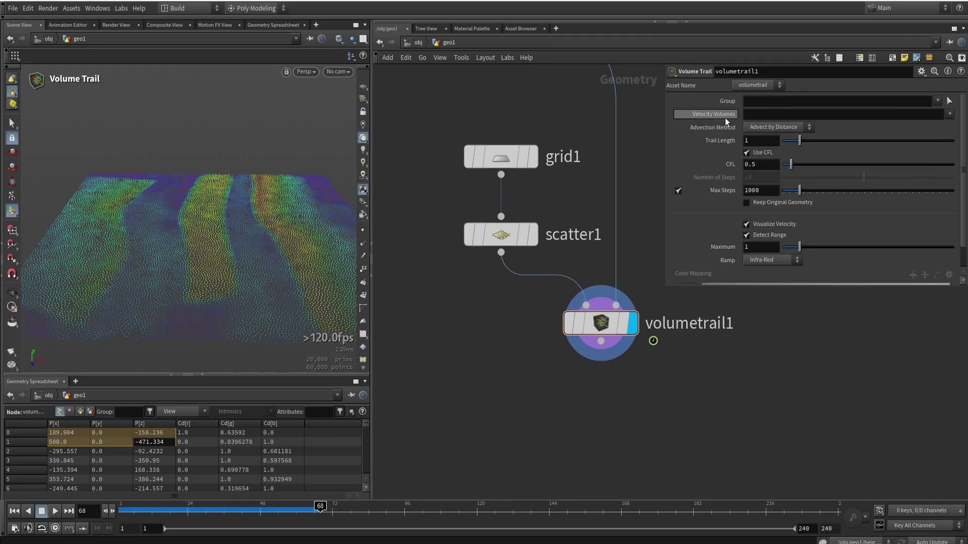
# Look up the velocity volume names in heightfield_shallowwater1's node info and set Velocity Volumes of volumetrail1 to vel.*.
pyautogui.click(751, 113)
pyautogui.moveTo(552, 121); pyautogui.dragTo(533, 283, button='middle')
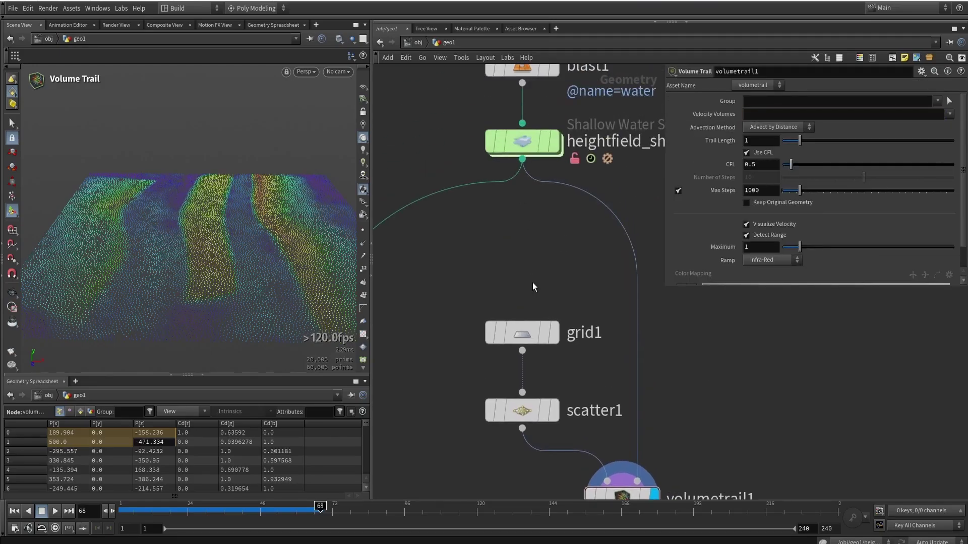
pyautogui.click(467, 144)
pyautogui.scroll(-2, 520, 248)
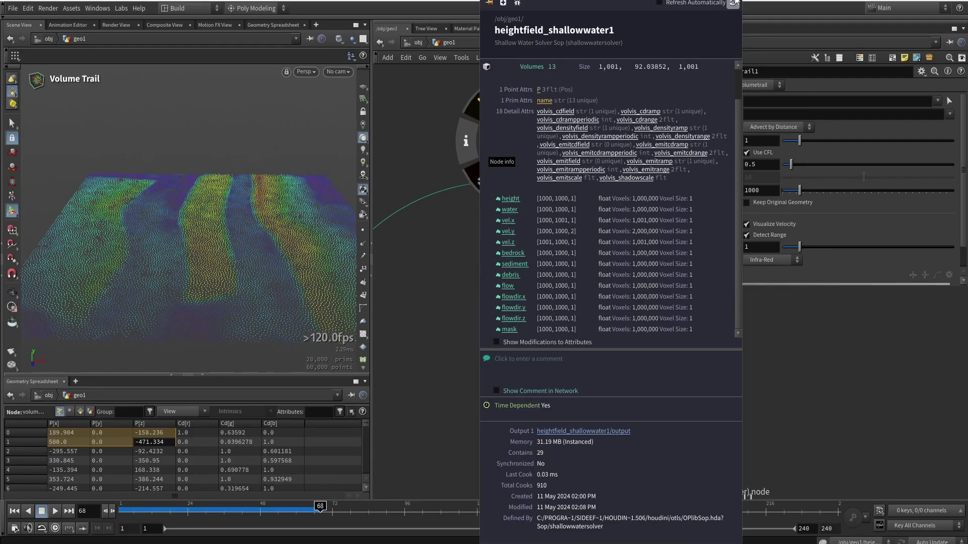
pyautogui.click(759, 115)
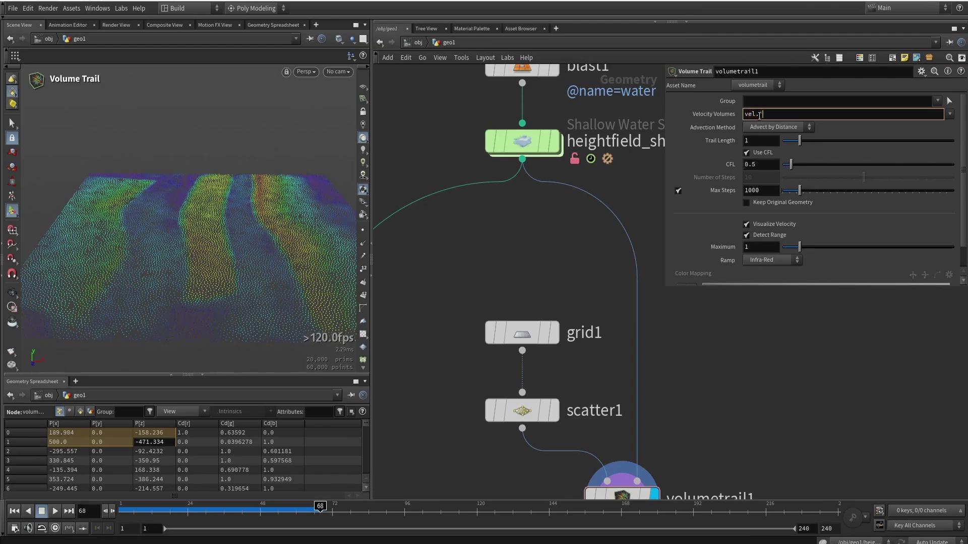
pyautogui.press('Return')
pyautogui.keyDown('alt'); pyautogui.moveTo(240, 274); pyautogui.dragTo(147, 194); pyautogui.keyUp('alt')
pyautogui.press('Return')
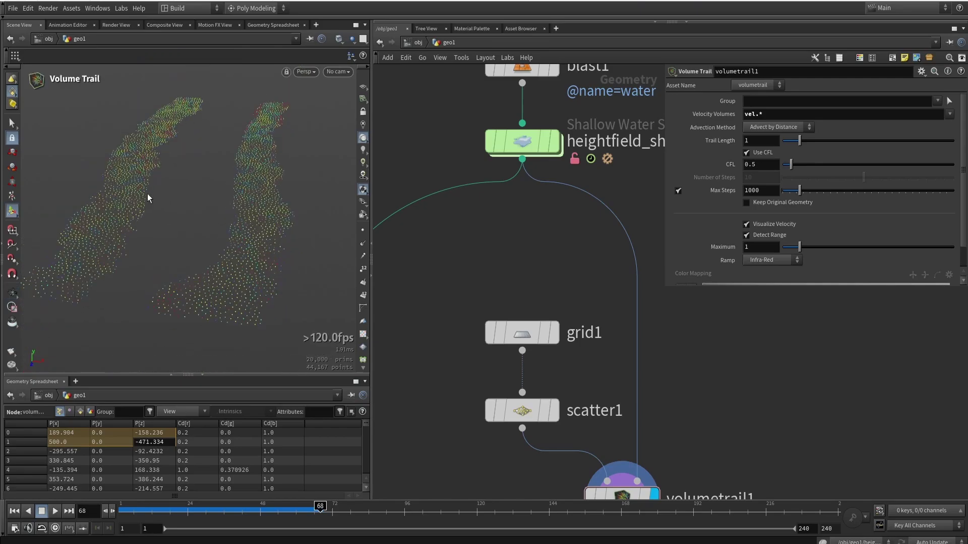
# Set the Trail Length of volumetrail1 to 10 and inspect the trails up close.
pyautogui.click(362, 232)
pyautogui.click(362, 231)
pyautogui.moveTo(799, 141); pyautogui.dragTo(962, 149)
pyautogui.press('space')
pyautogui.scroll(5, 241, 298)
pyautogui.press('Return')
pyautogui.press('space')
pyautogui.moveTo(283, 214); pyautogui.dragTo(171, 175)
pyautogui.press('Return')
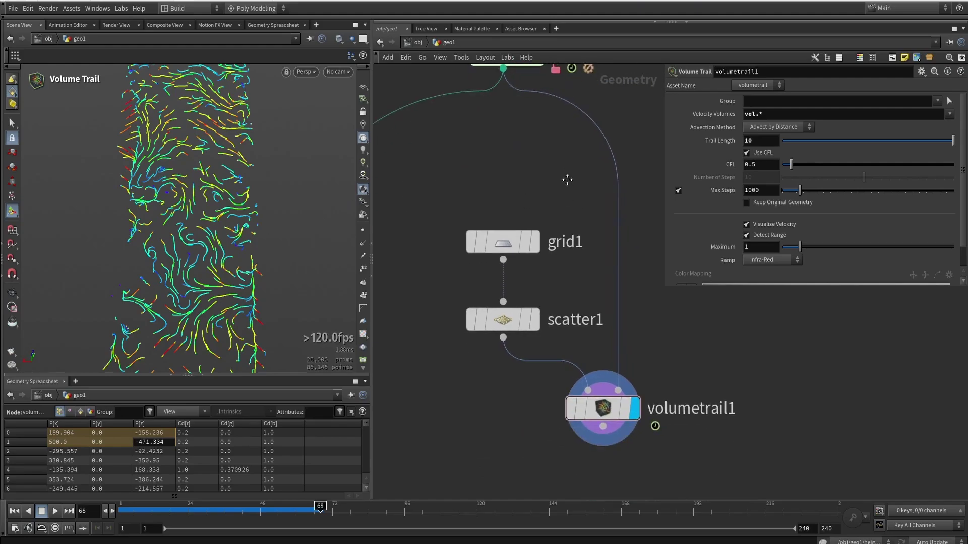
# Move grid1, scatter1 and volumetrail1 together to a separate branch beside the heightfield_shallowwater1 output.
pyautogui.press('h')
pyautogui.moveTo(578, 281); pyautogui.dragTo(750, 268)
pyautogui.moveTo(682, 332); pyautogui.dragTo(560, 215)
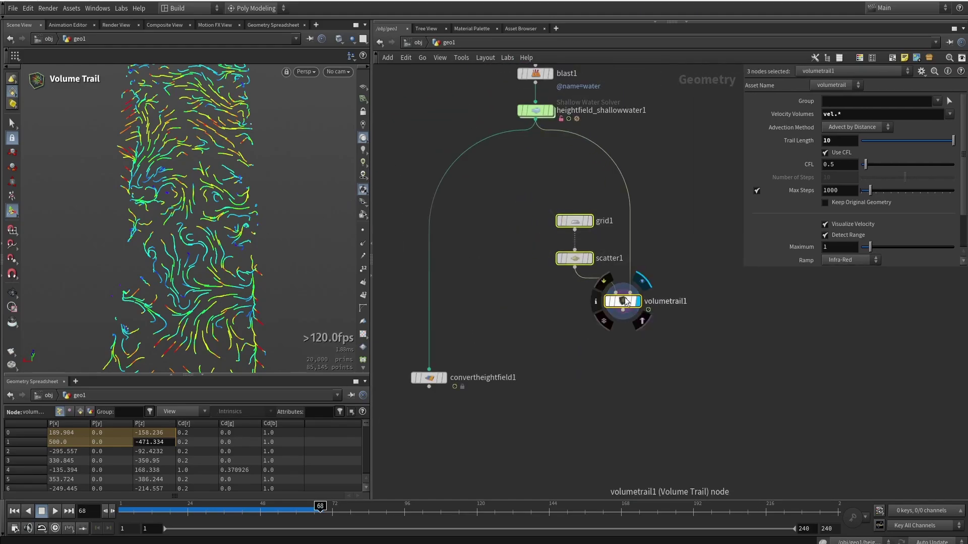
pyautogui.moveTo(625, 299)
pyautogui.mouseDown()
pyautogui.moveTo(669, 248)
pyautogui.moveTo(685, 259)
pyautogui.mouseUp()
pyautogui.click(669, 324)
# Examine the coloured velocity trails along both lava channels in perspective and from the top view.
pyautogui.keyDown('alt'); pyautogui.moveTo(167, 272); pyautogui.dragTo(254, 254); pyautogui.keyUp('alt')
pyautogui.keyDown('alt'); pyautogui.moveTo(254, 254); pyautogui.dragTo(242, 158, button='middle'); pyautogui.keyUp('alt')
pyautogui.scroll(-8, 239, 159)
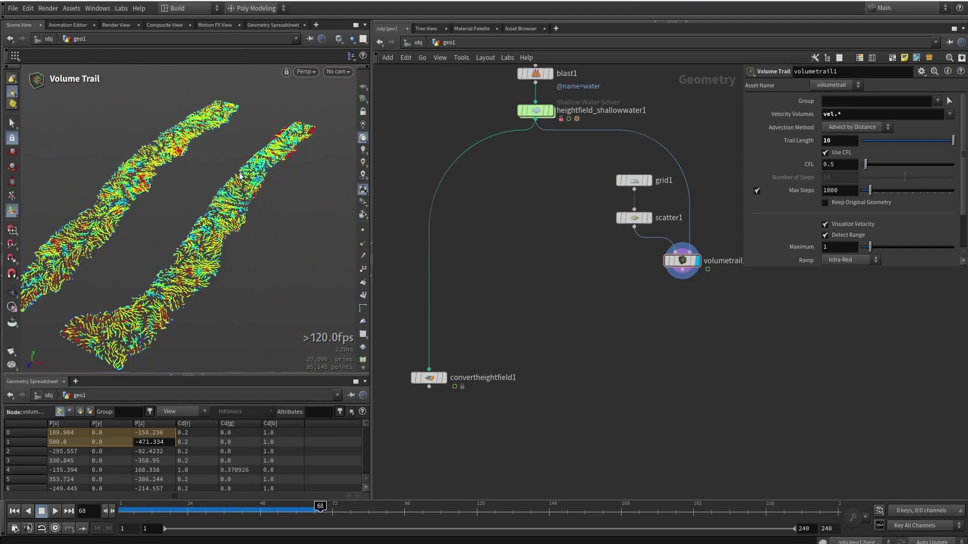
pyautogui.hotkey('space', '2')
pyautogui.scroll(10, 237, 175)
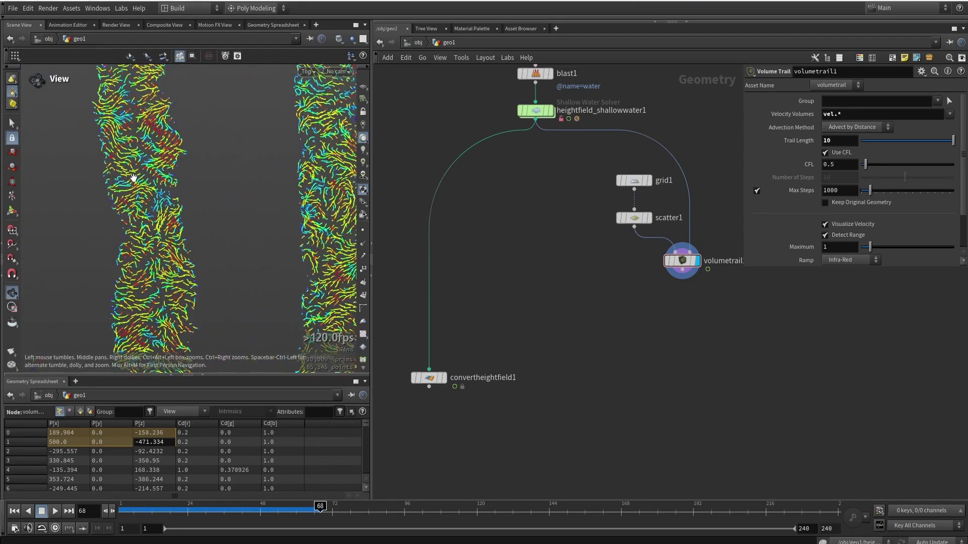
pyautogui.press('Return')
pyautogui.scroll(-2, 545, 374)
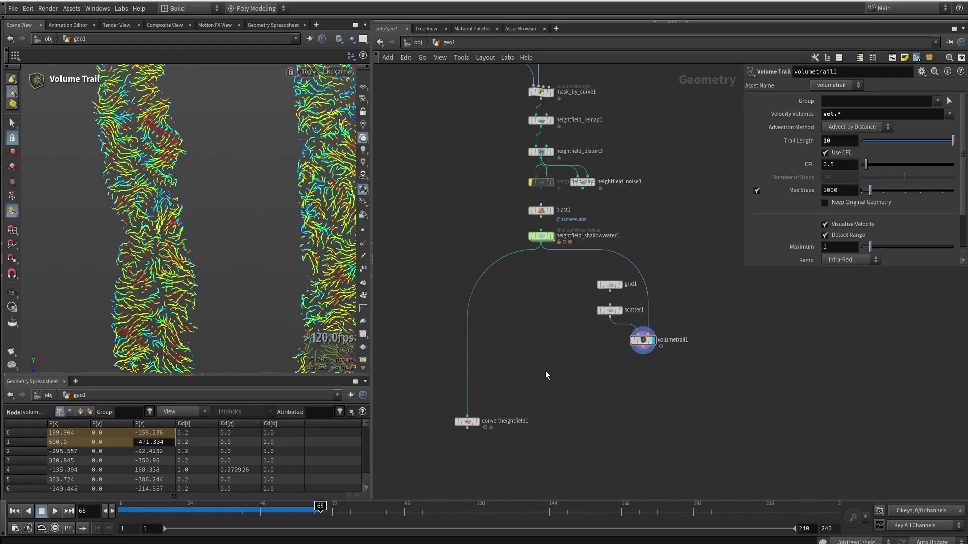